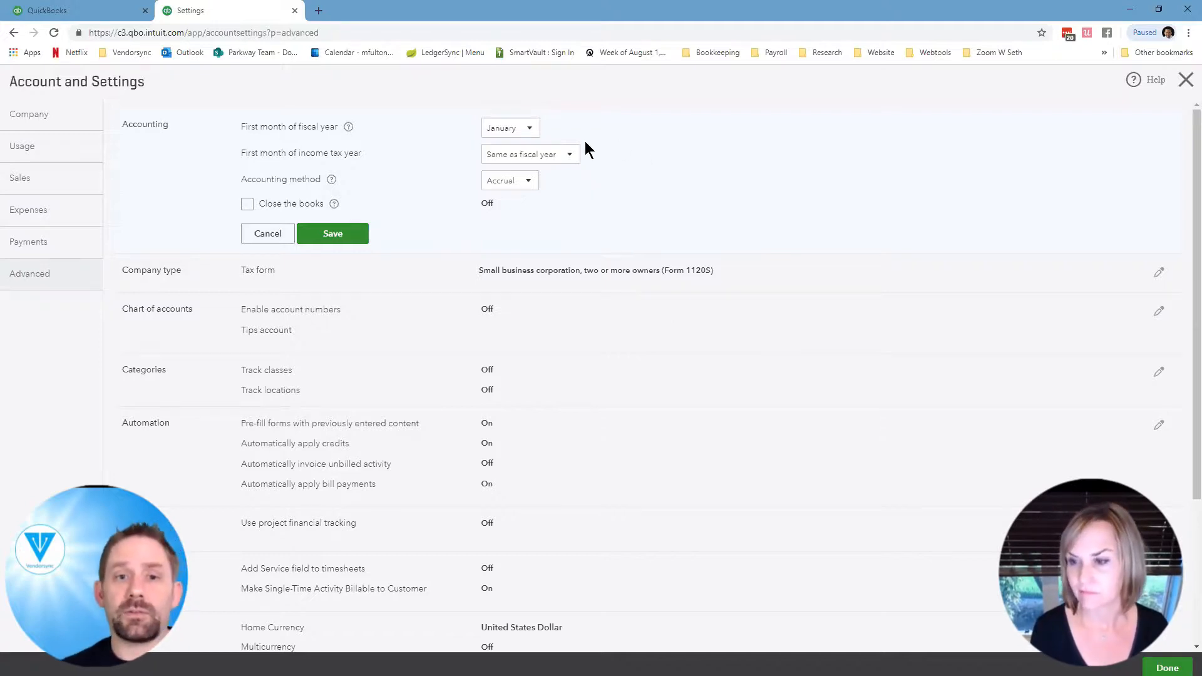
- Review the choices for first month of fiscal year and accounting method in the Accounting section
click(533, 128)
click(532, 130)
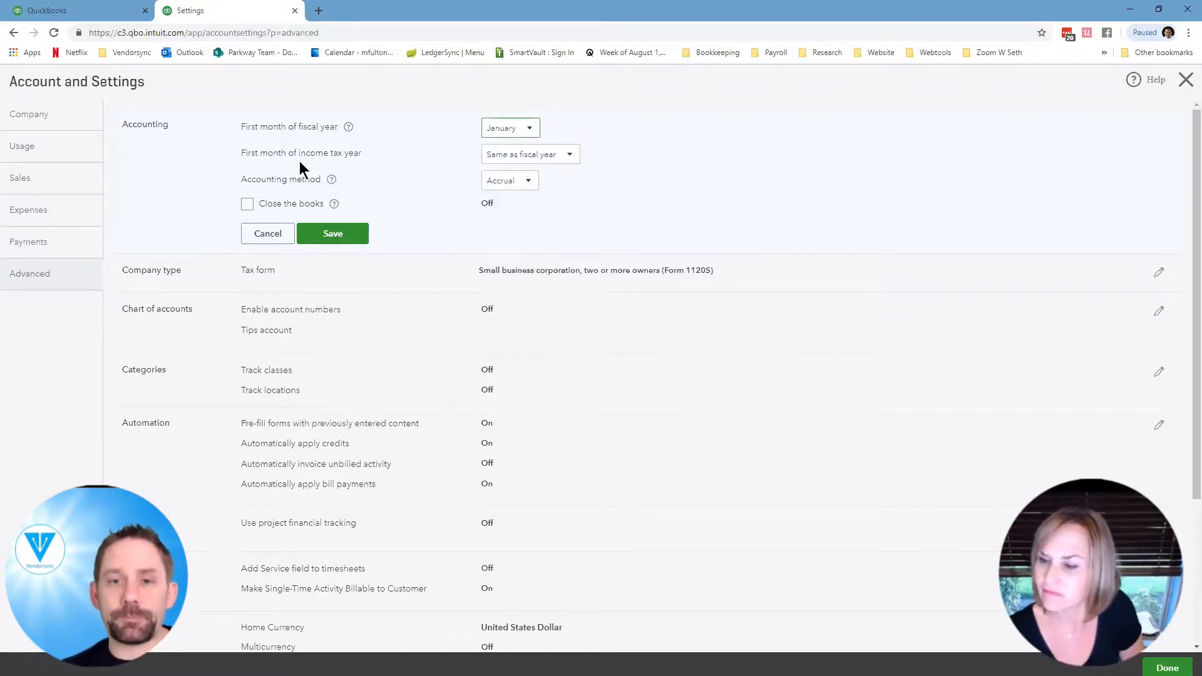
click(529, 181)
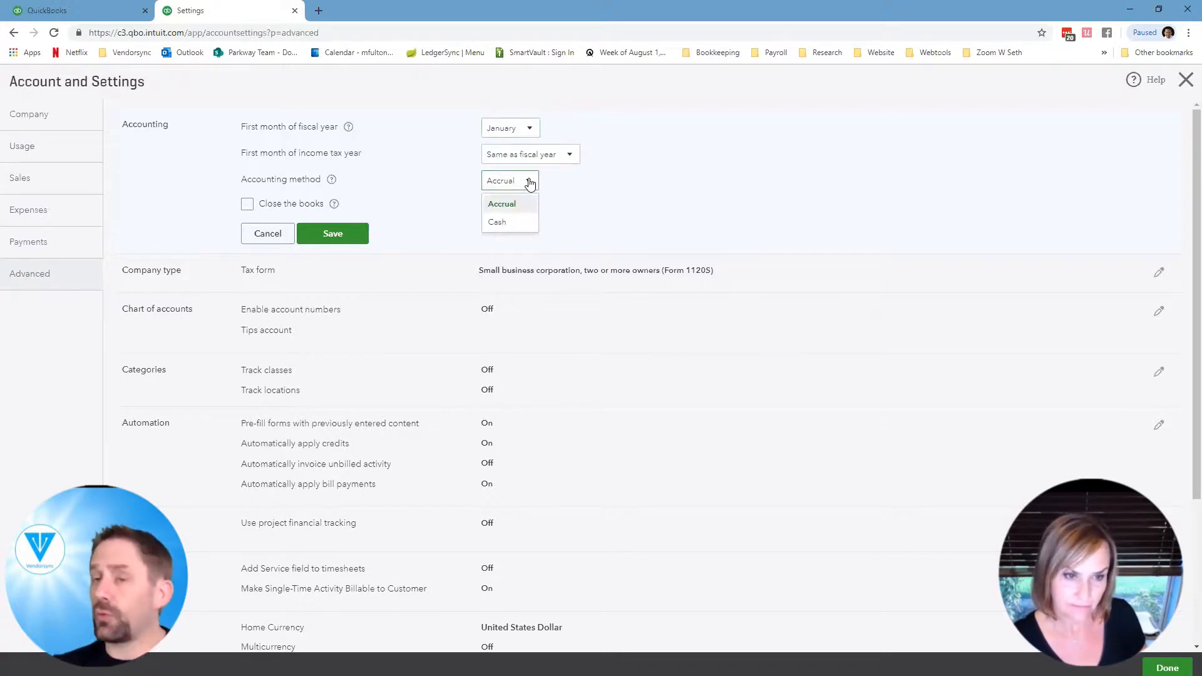
click(529, 182)
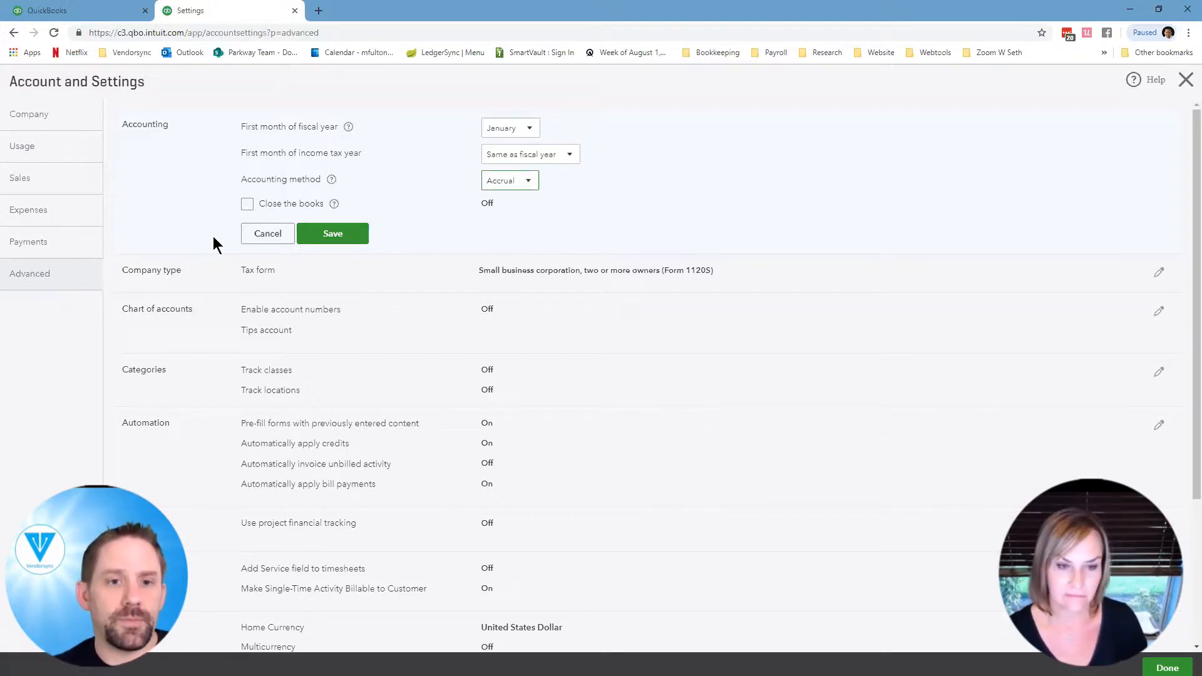
- Try out the Close the books option, switch it back off, and save the Accounting section
click(247, 205)
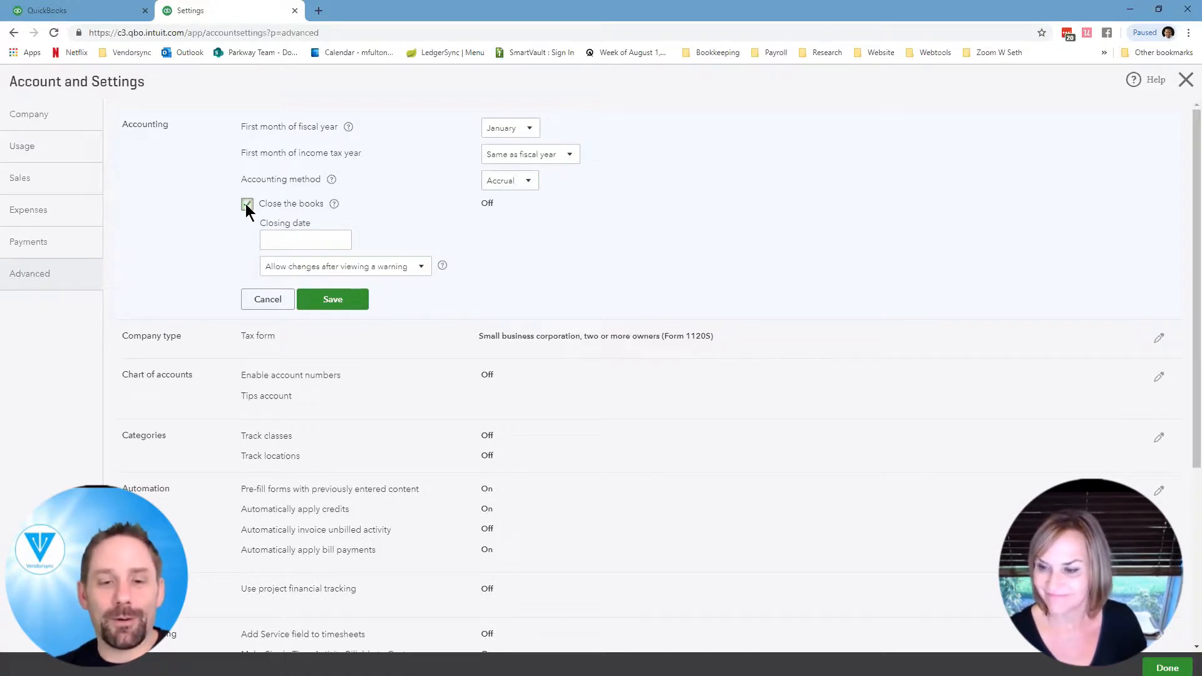
click(247, 205)
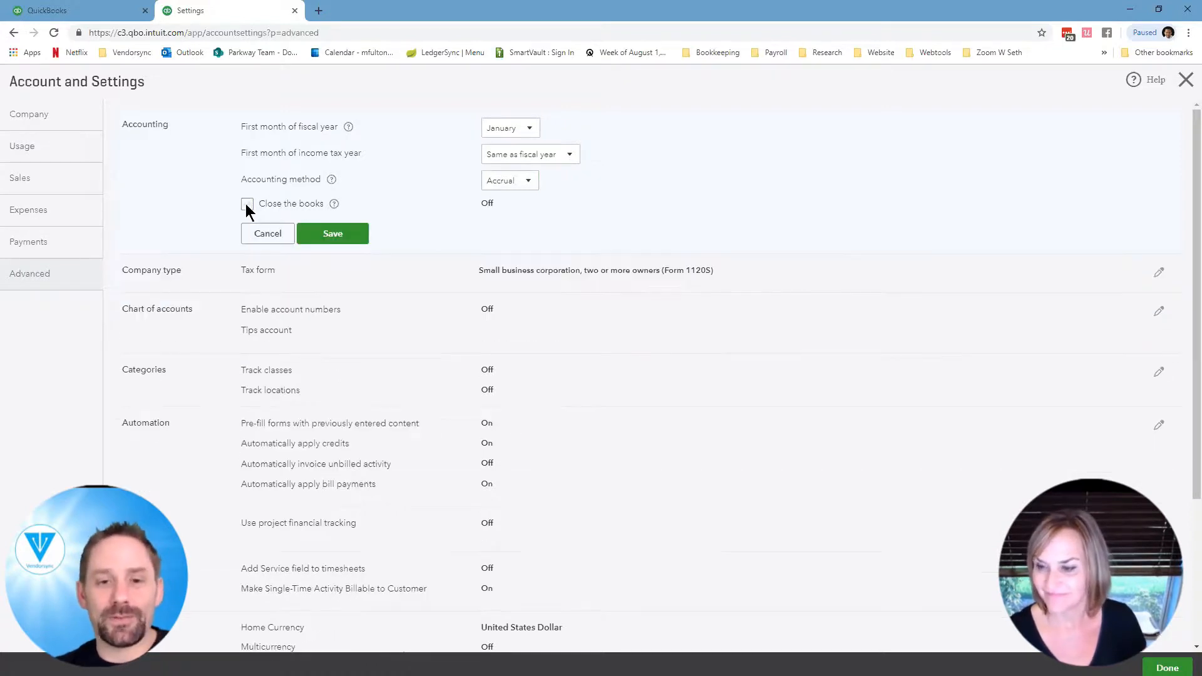
click(334, 236)
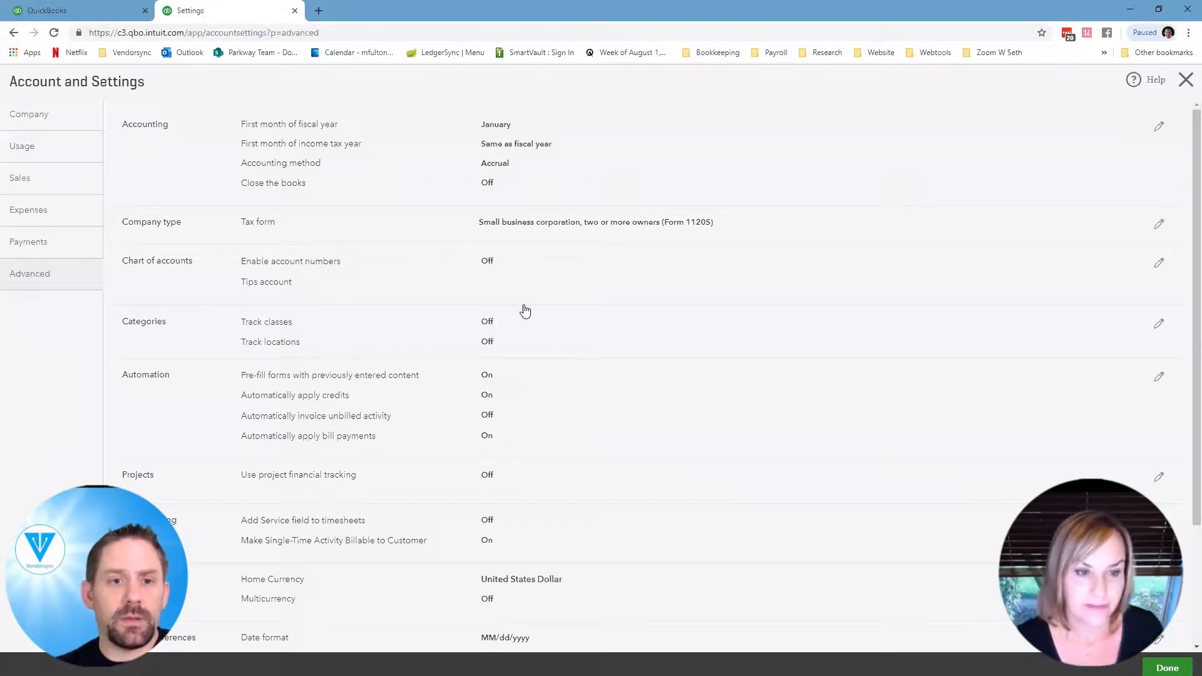
- Enable account numbers and the Show account numbers option in the Chart of accounts settings
click(1158, 262)
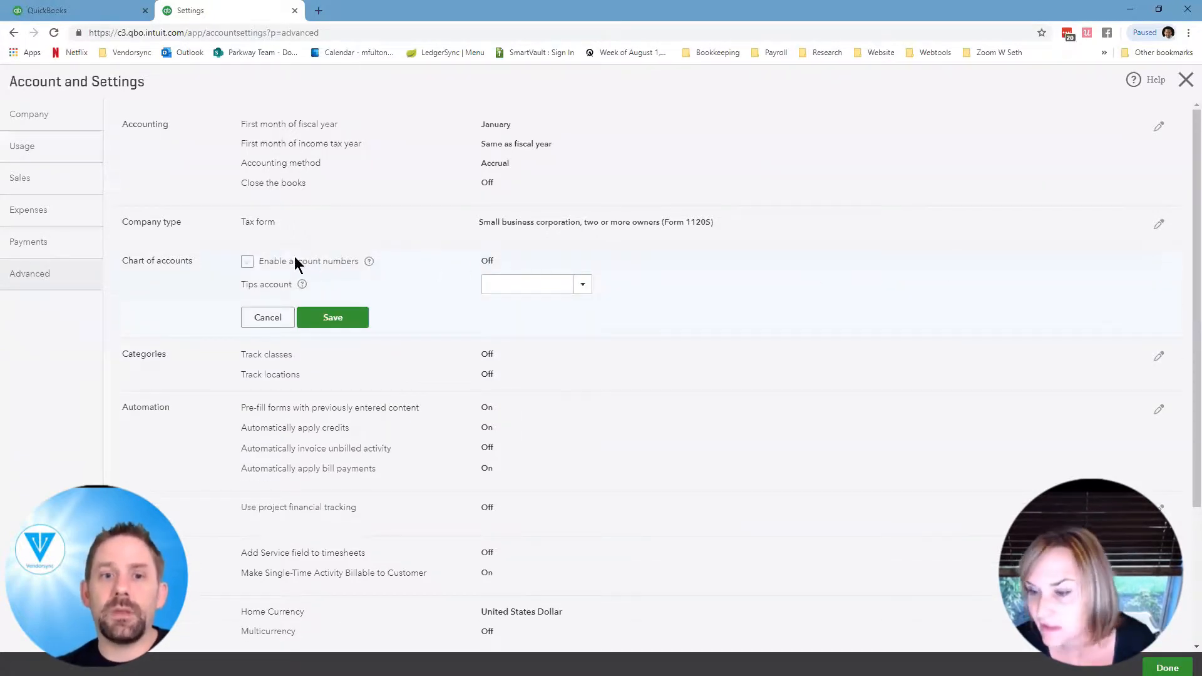
click(247, 261)
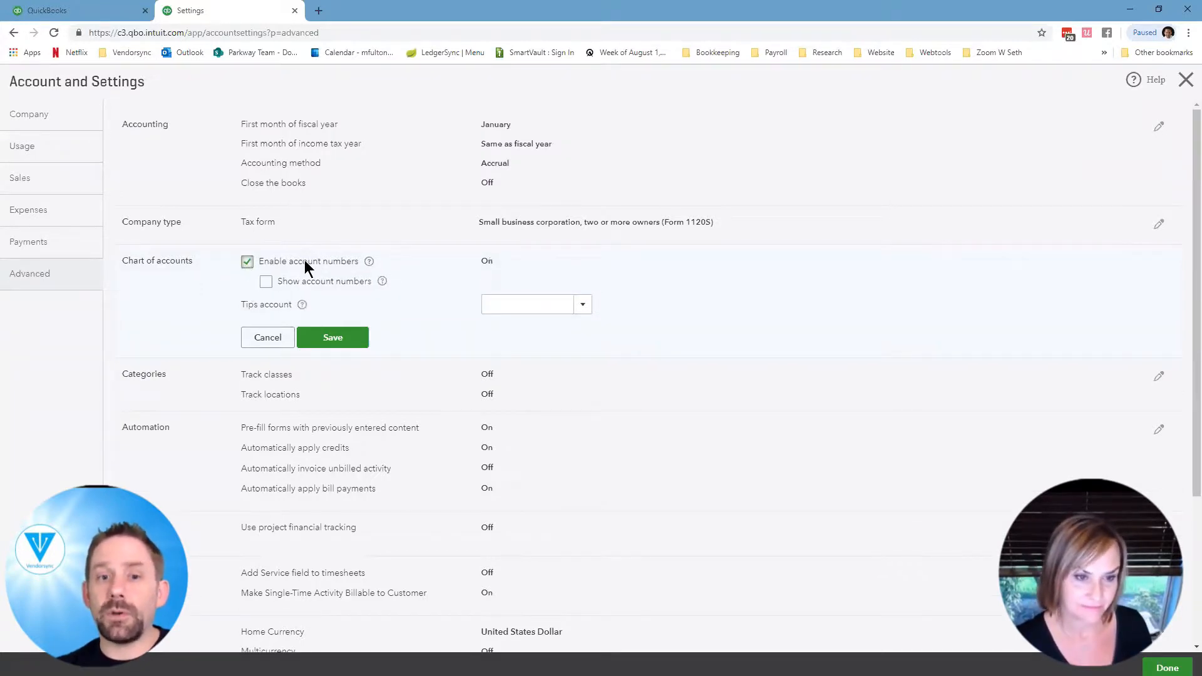
click(266, 282)
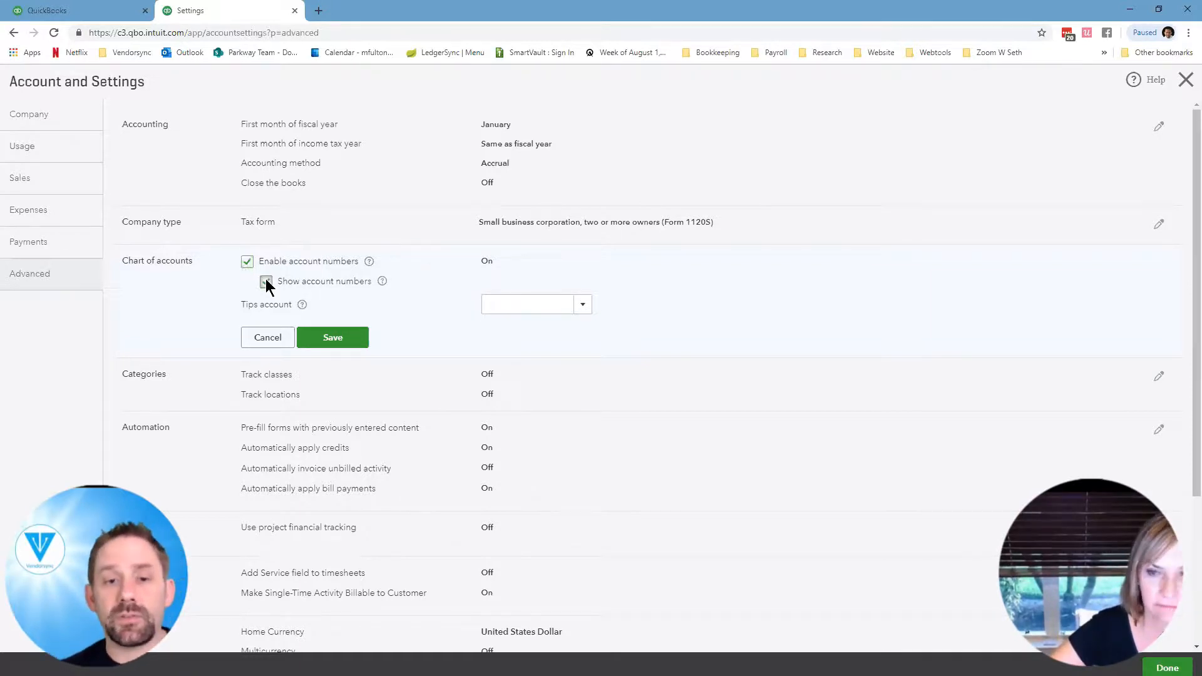
- Duplicate the settings browser tab and open the Chart of Accounts list in the copy
right_click(218, 17)
click(253, 62)
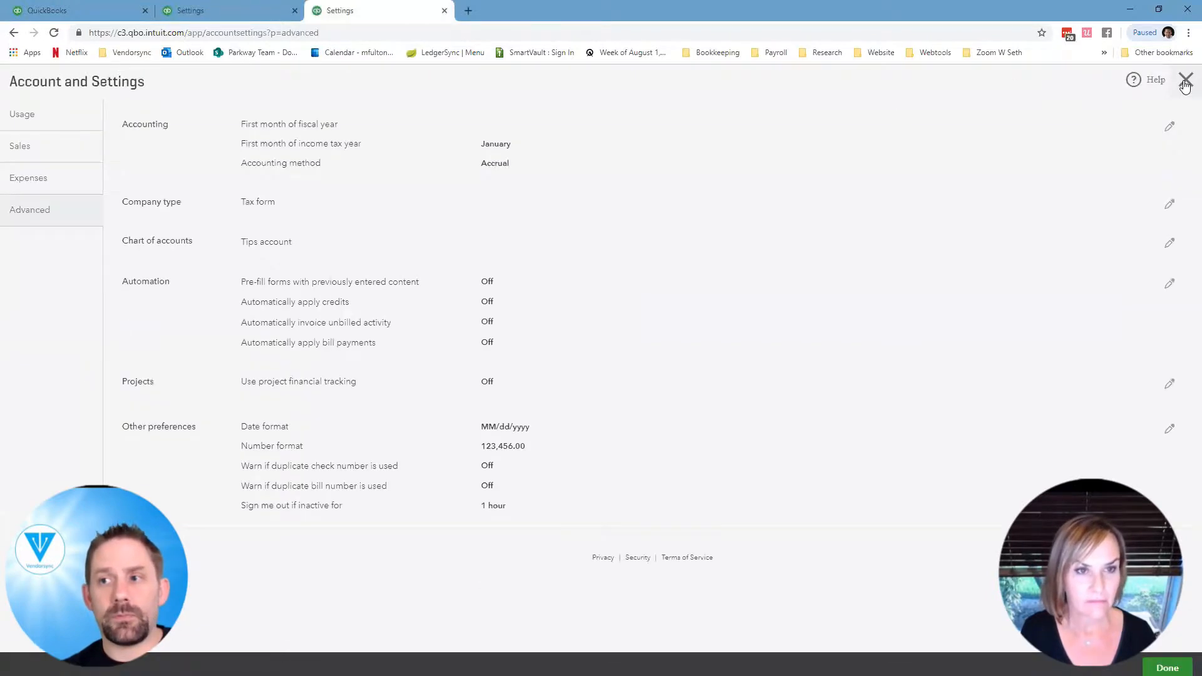
click(1185, 82)
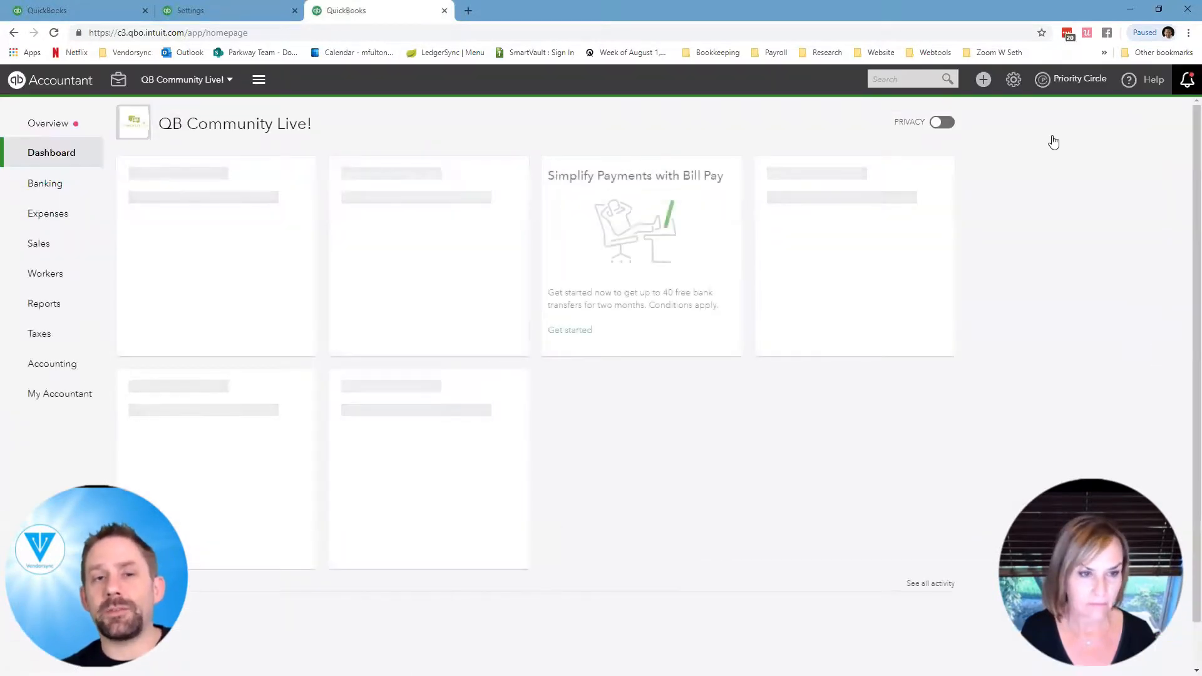
click(224, 14)
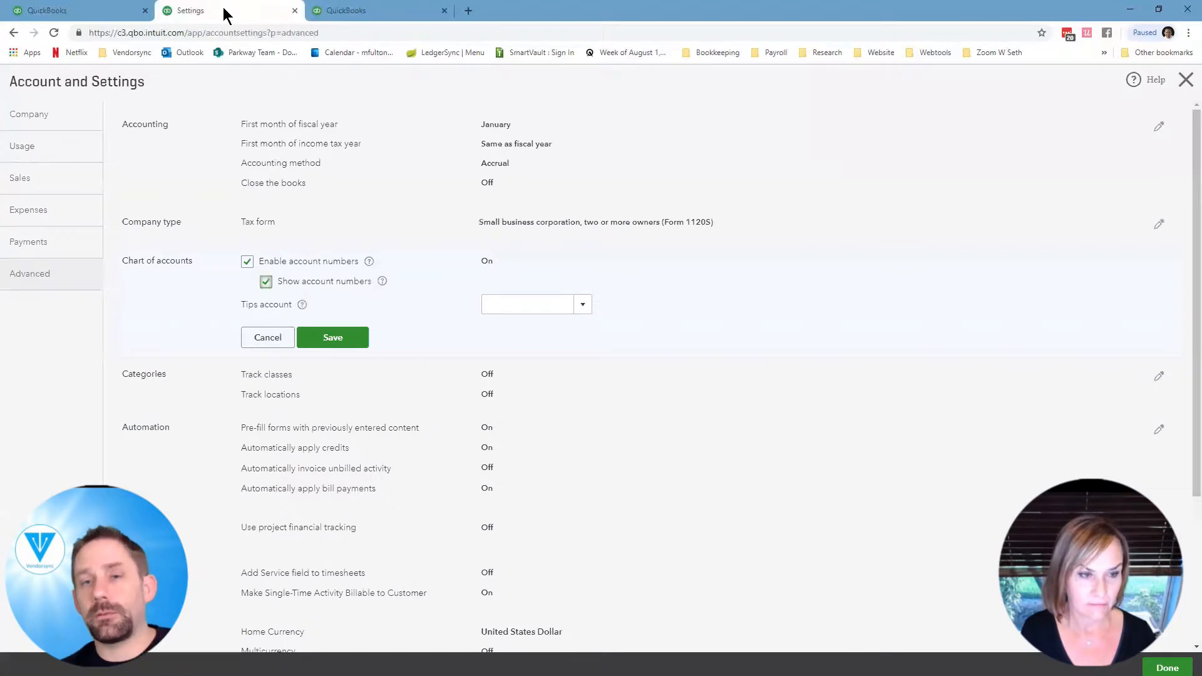
click(401, 14)
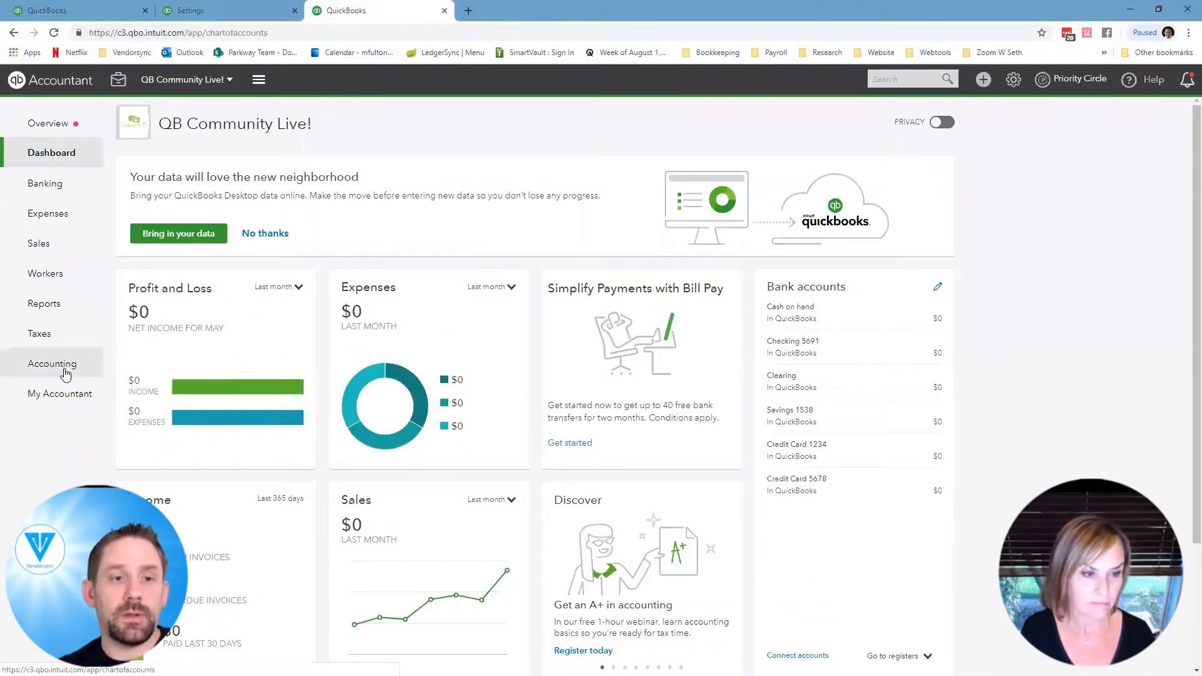
click(65, 372)
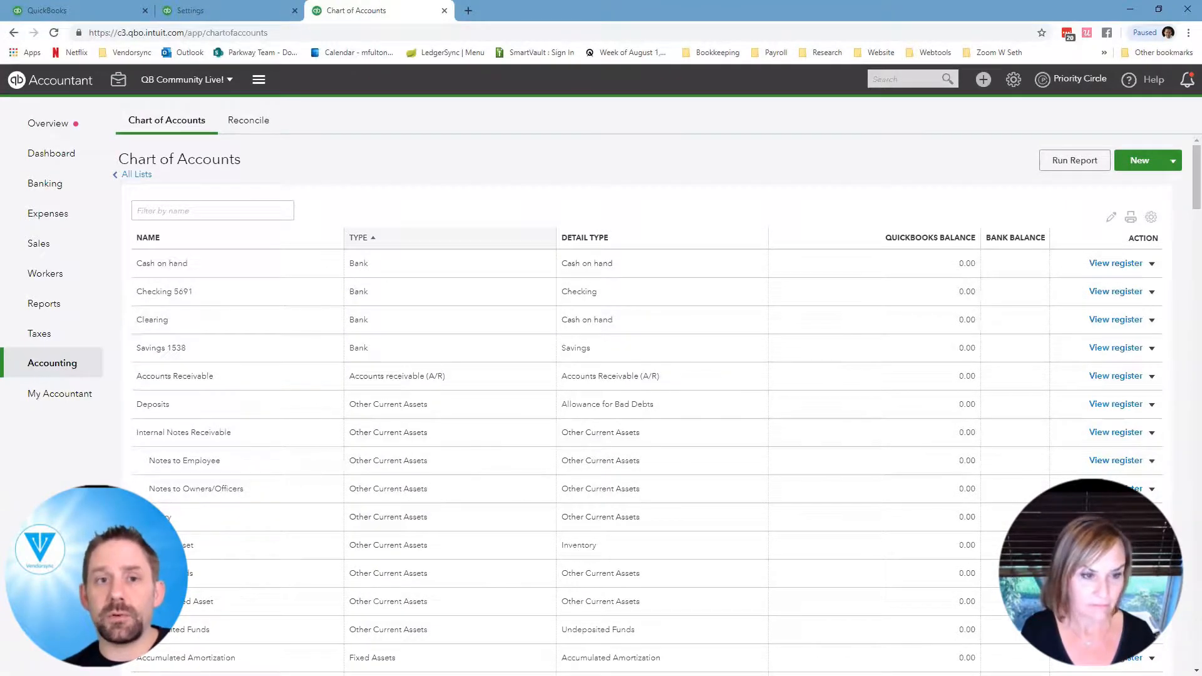
- Save the account number settings and reload the Chart of Accounts page in the other browser tab
click(233, 11)
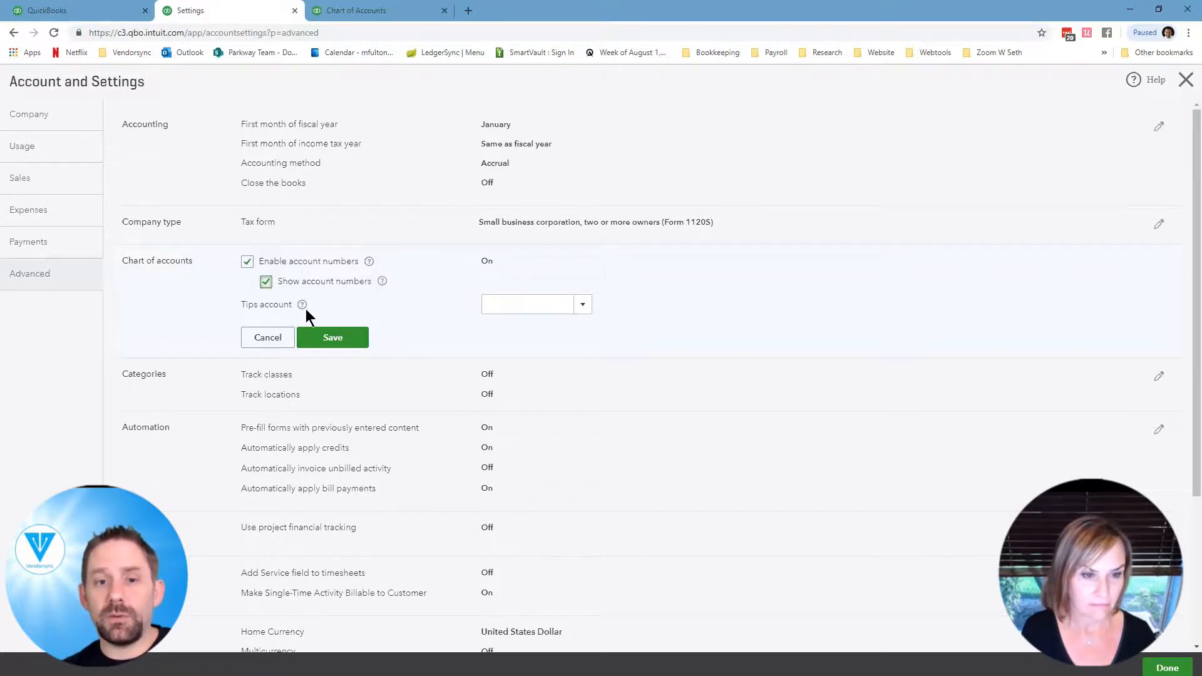
click(341, 339)
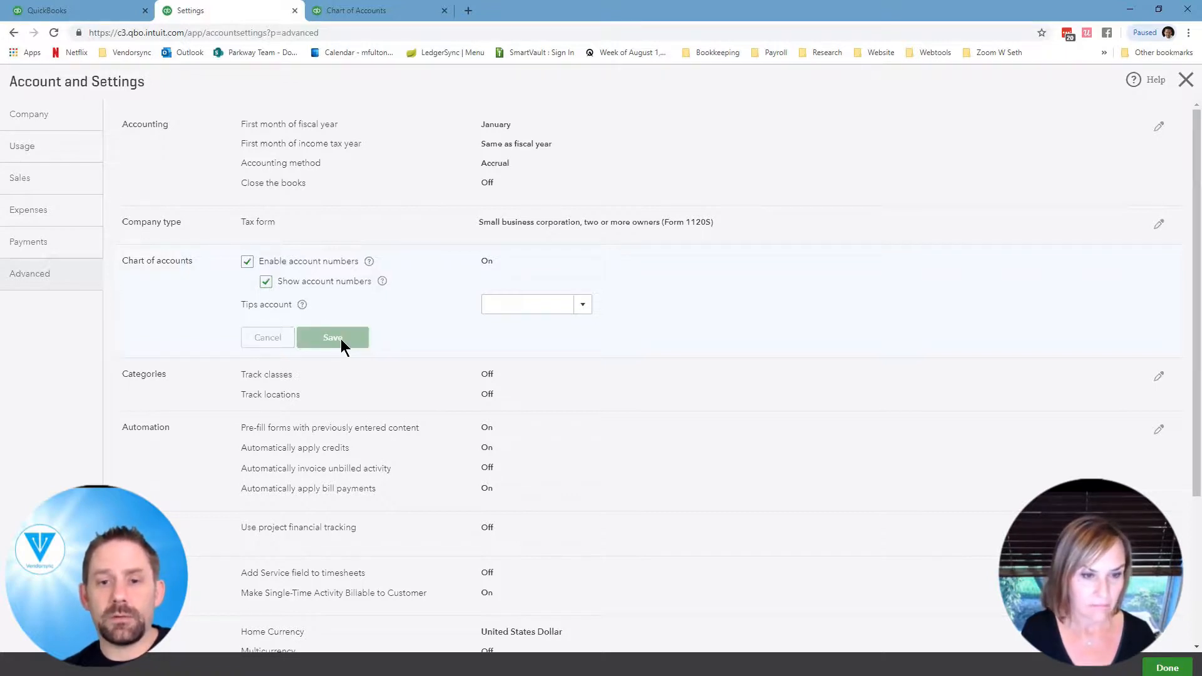
click(389, 12)
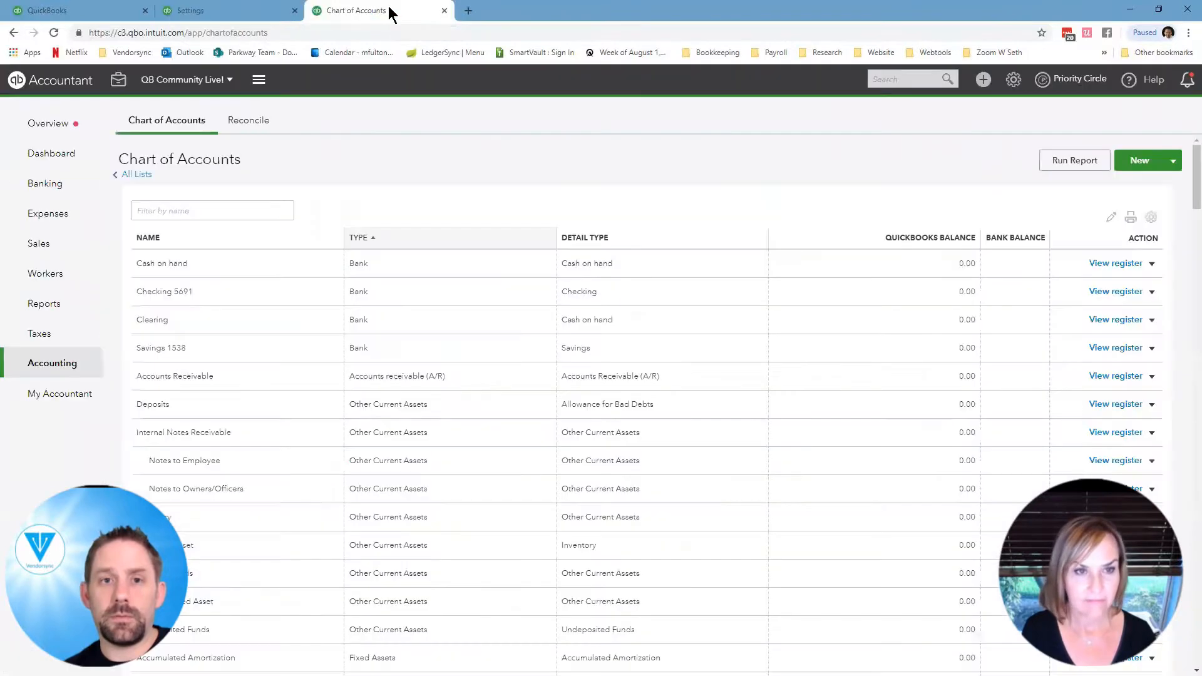
click(50, 30)
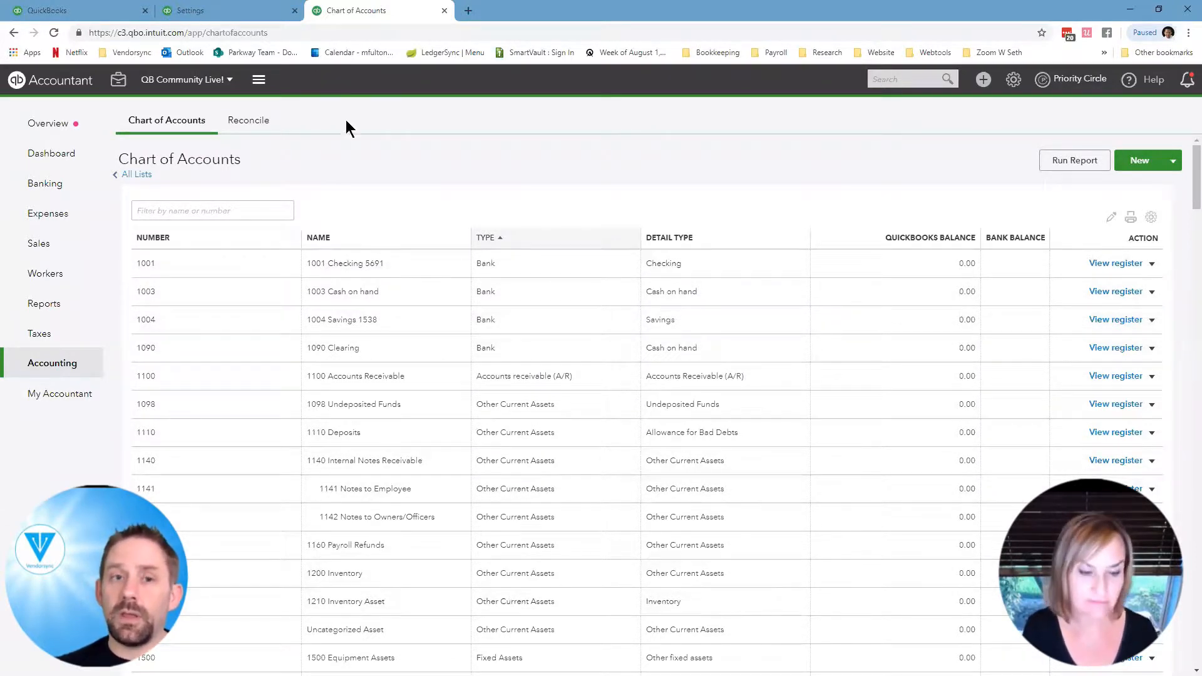
- Turn off Show account numbers in the Chart of accounts settings and save, leaving account numbers enabled
click(227, 19)
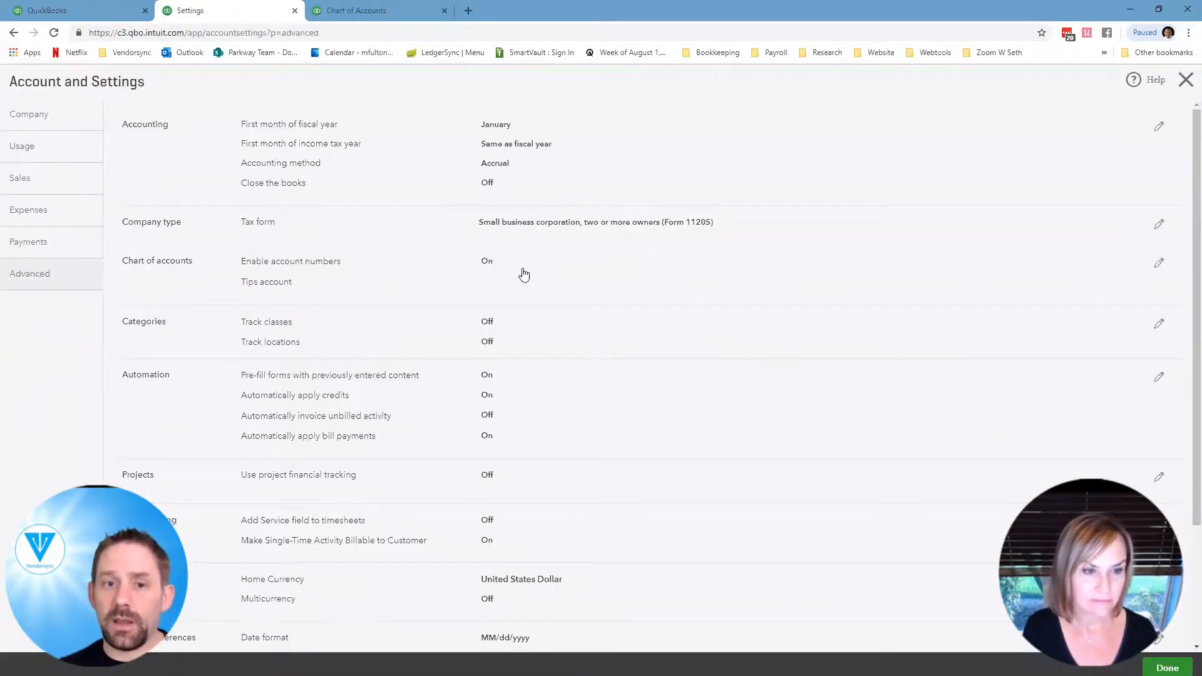
click(1158, 263)
click(267, 282)
click(337, 340)
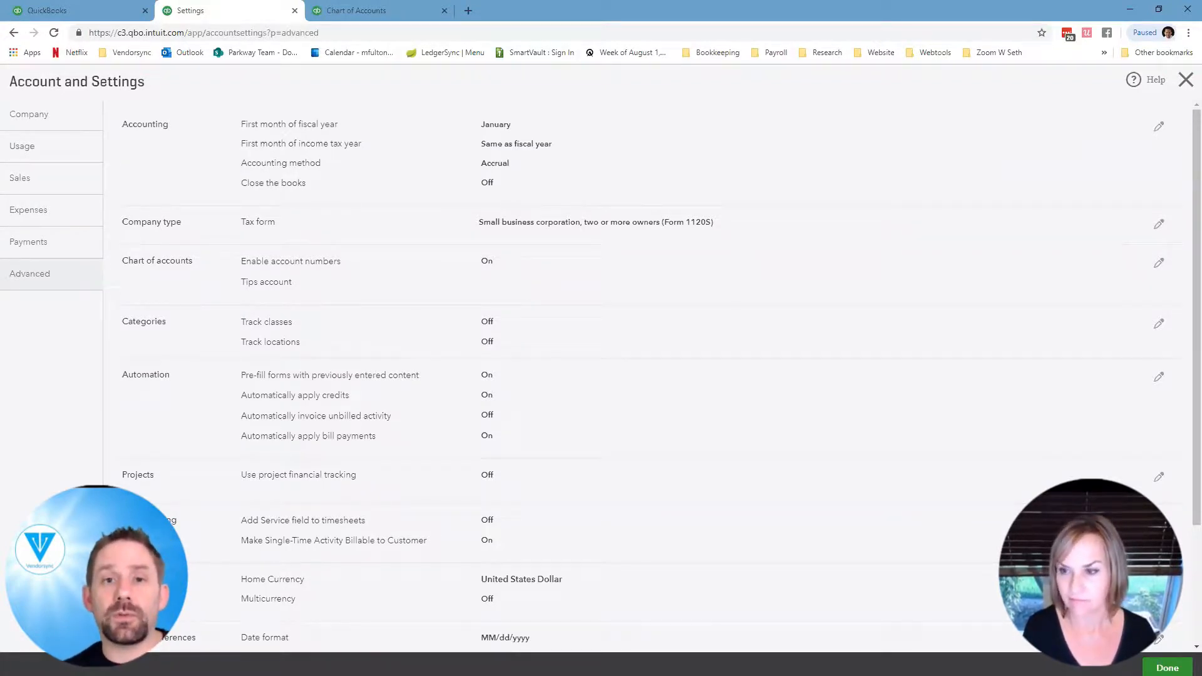
- Reload the Chart of Accounts page and display the Number column in the list
click(388, 11)
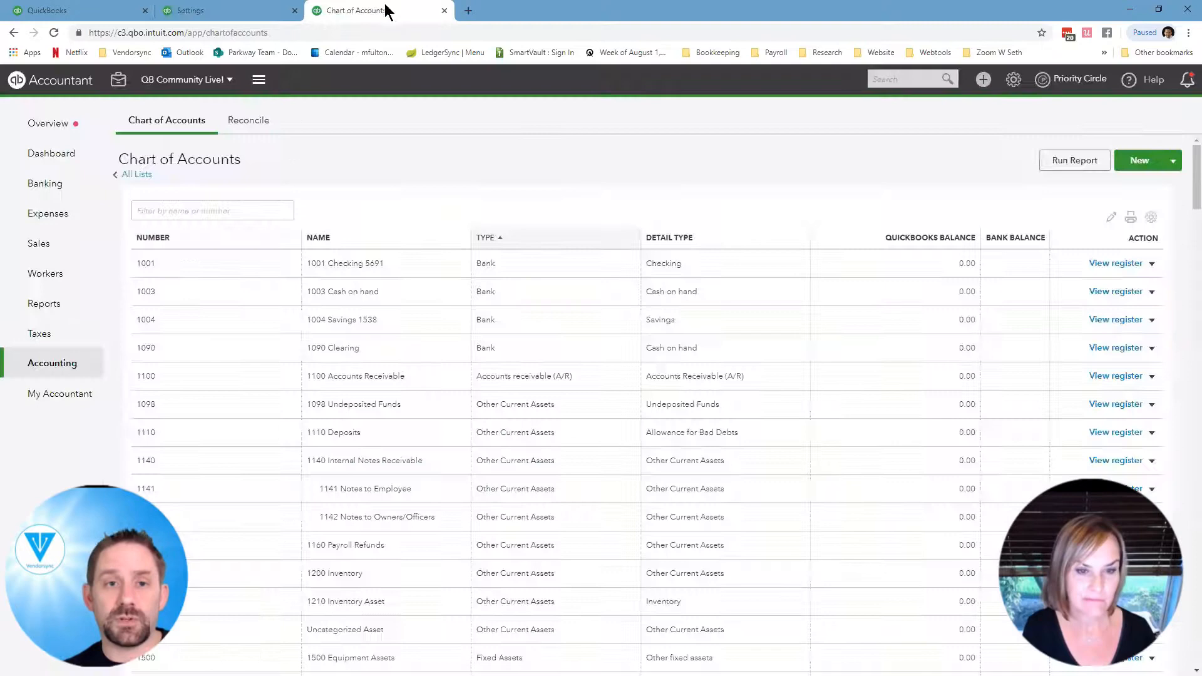
click(53, 34)
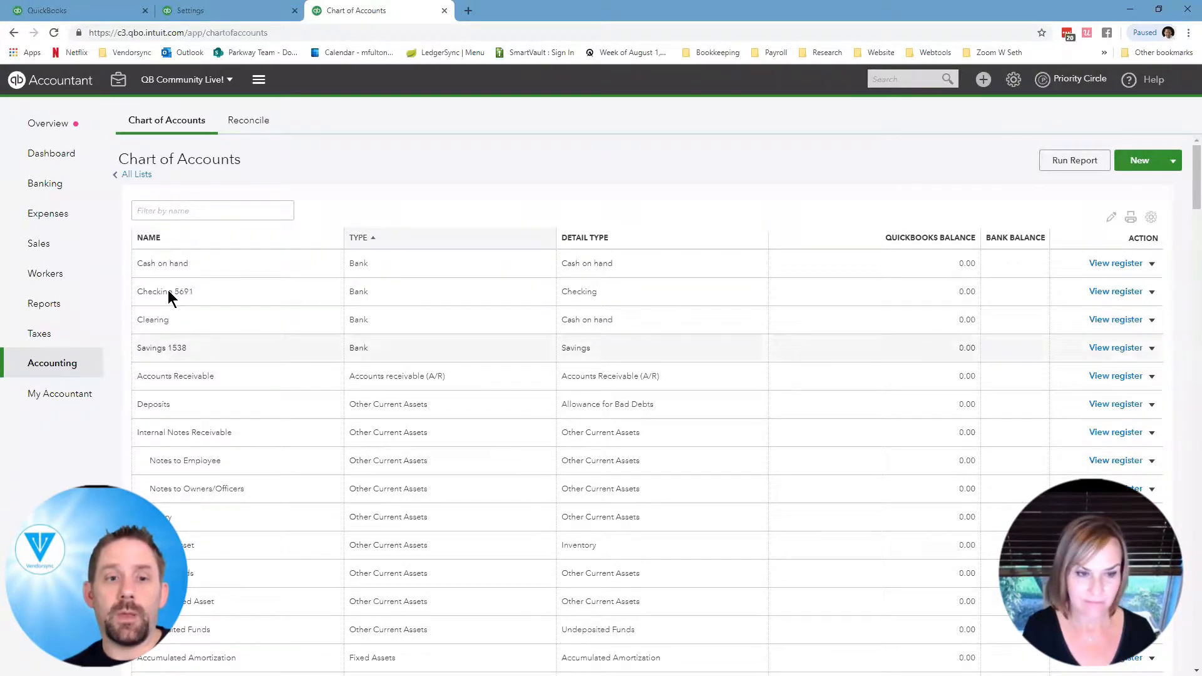
click(1151, 216)
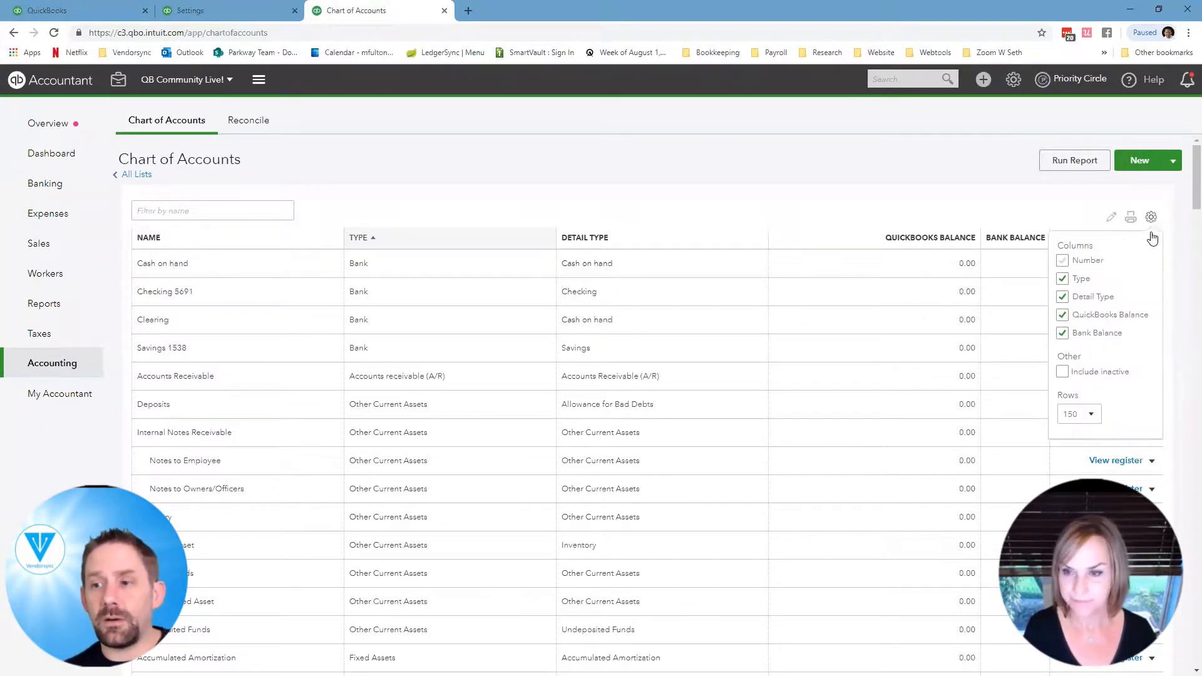
click(1062, 260)
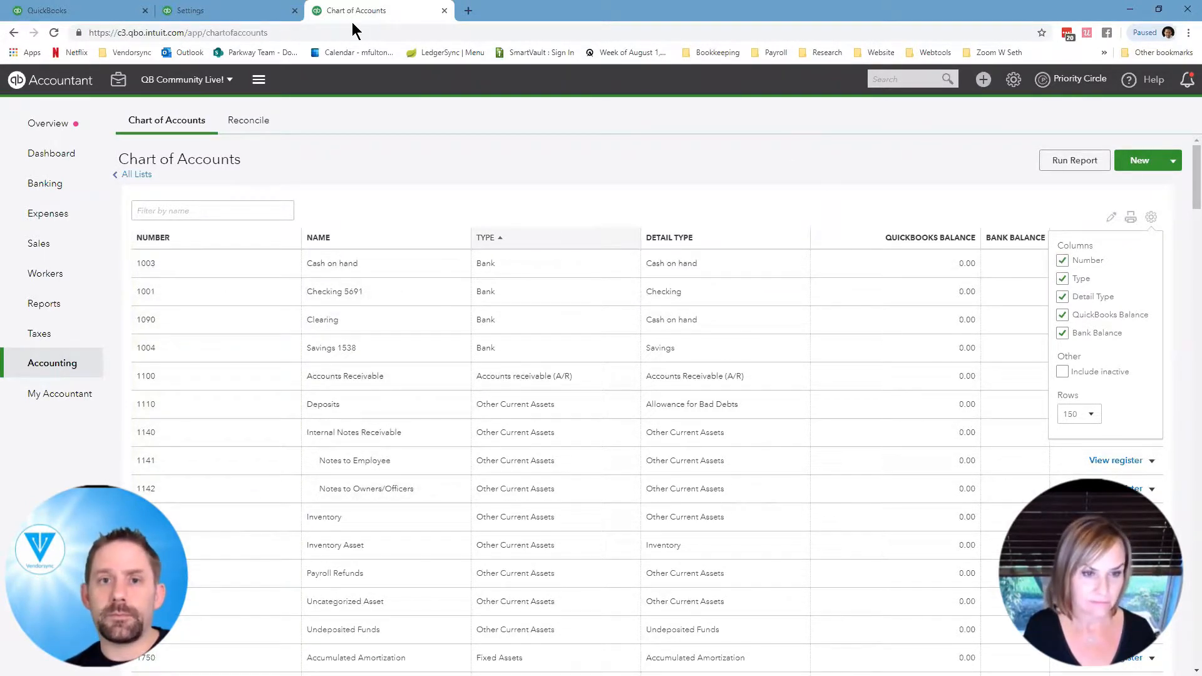
- Turn on Track classes and Track locations in the Categories section of the advanced settings
click(250, 11)
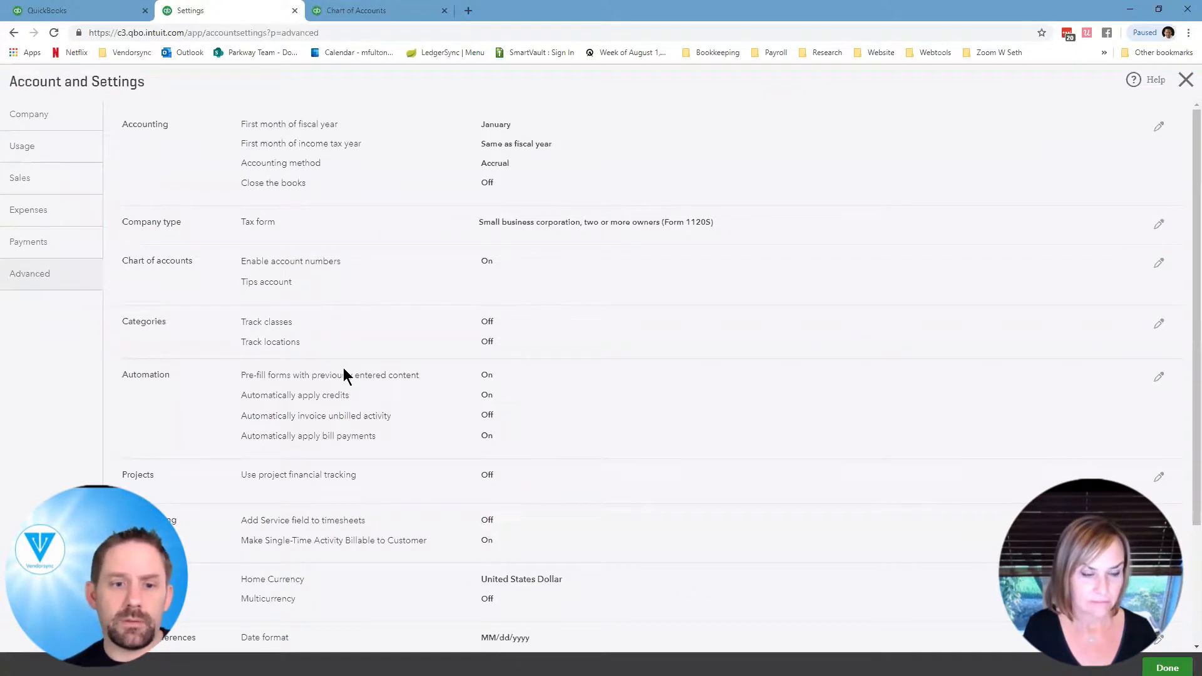
click(1157, 326)
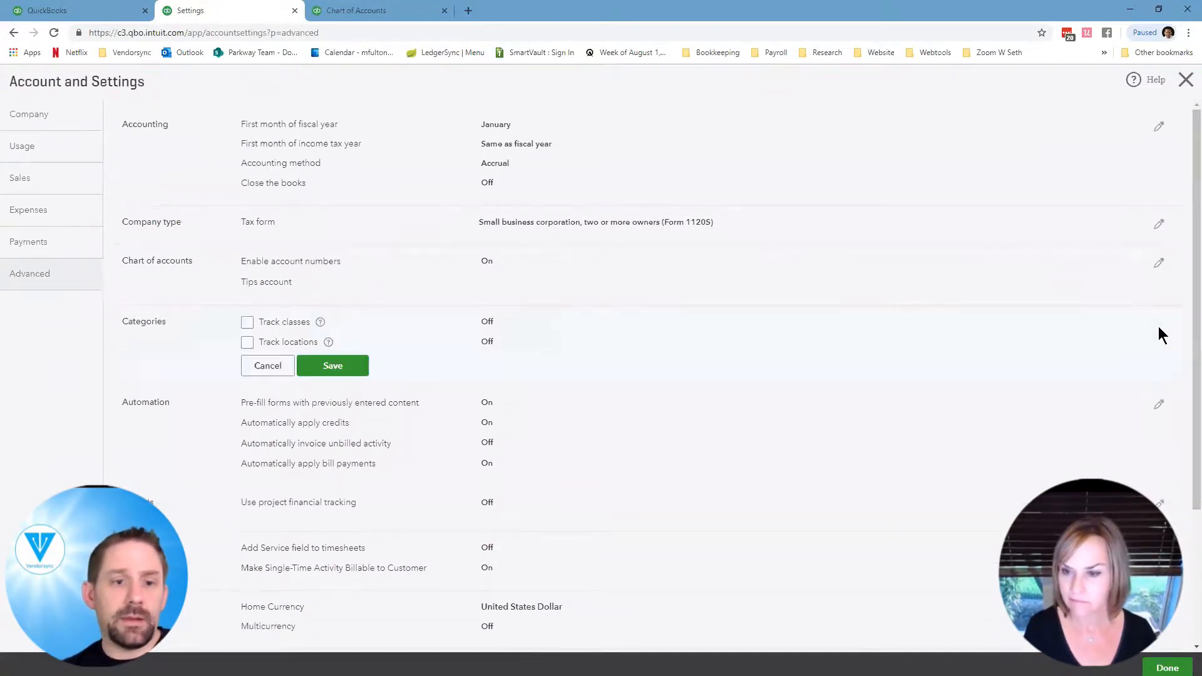
click(247, 322)
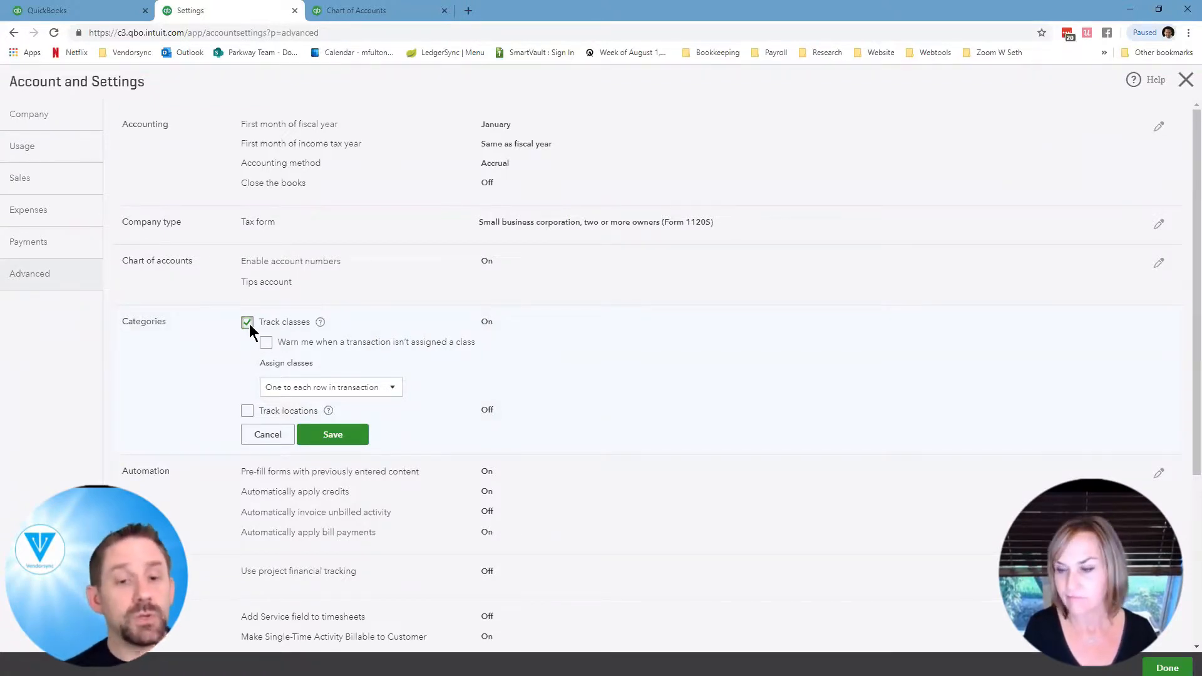
click(247, 412)
- Check the class assignment and location label choices, keep One to each row in transaction and Location, and save the Categories section
click(393, 388)
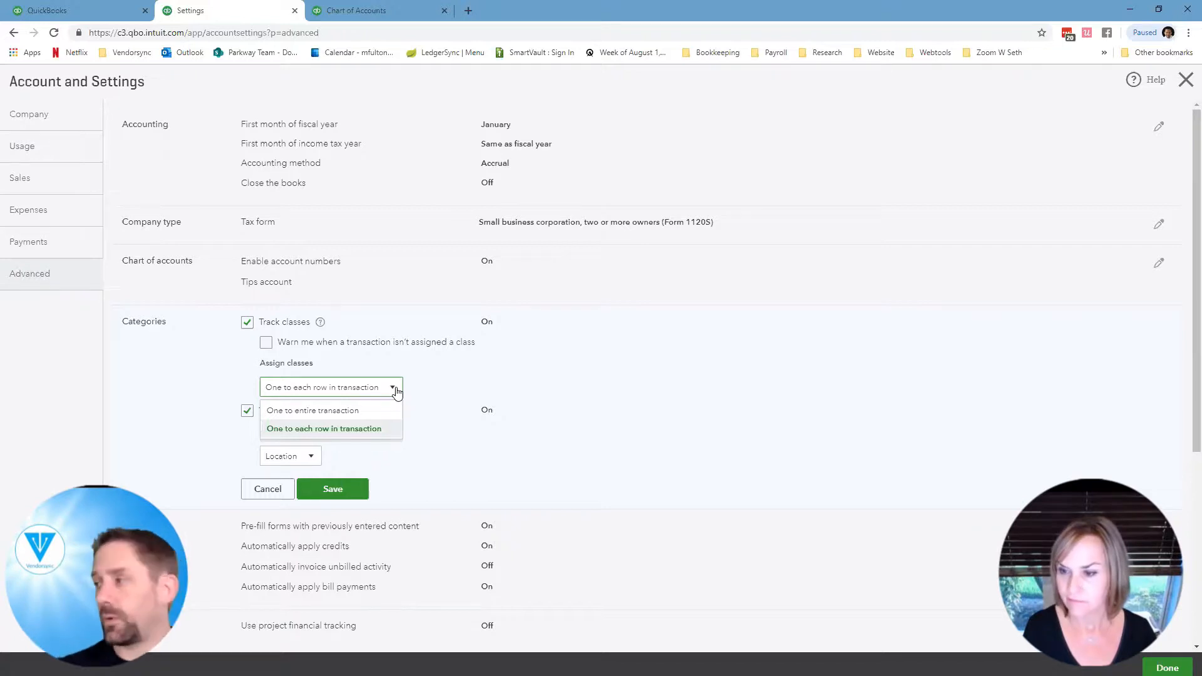
click(427, 460)
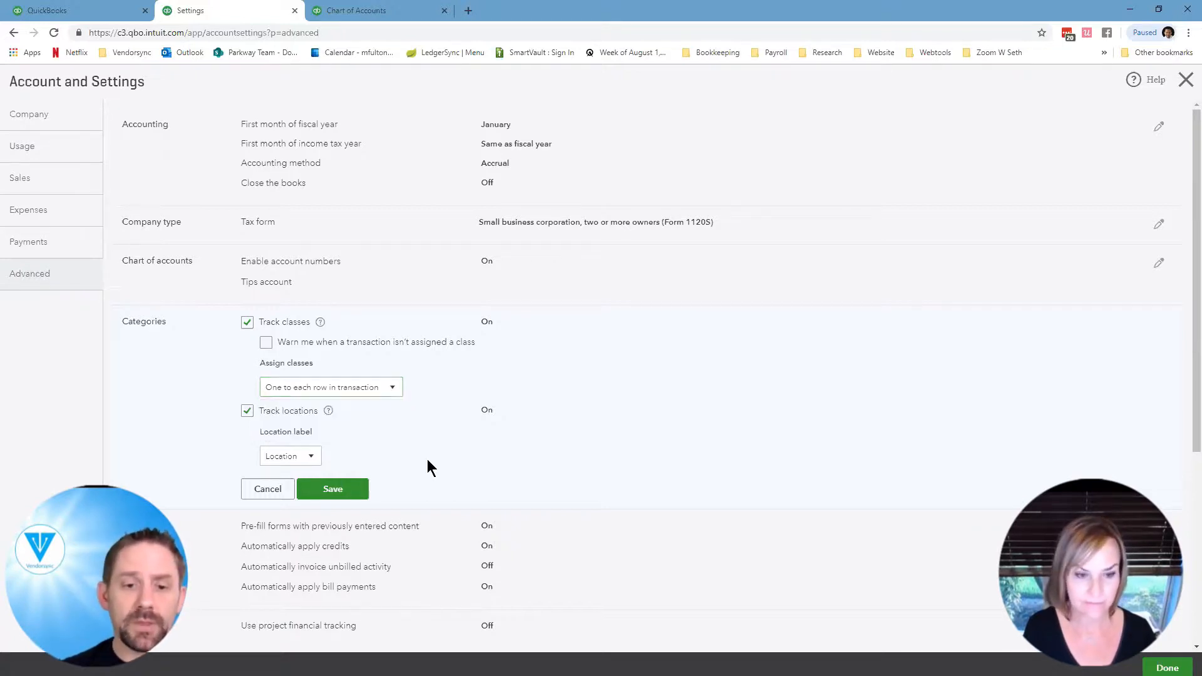
click(311, 457)
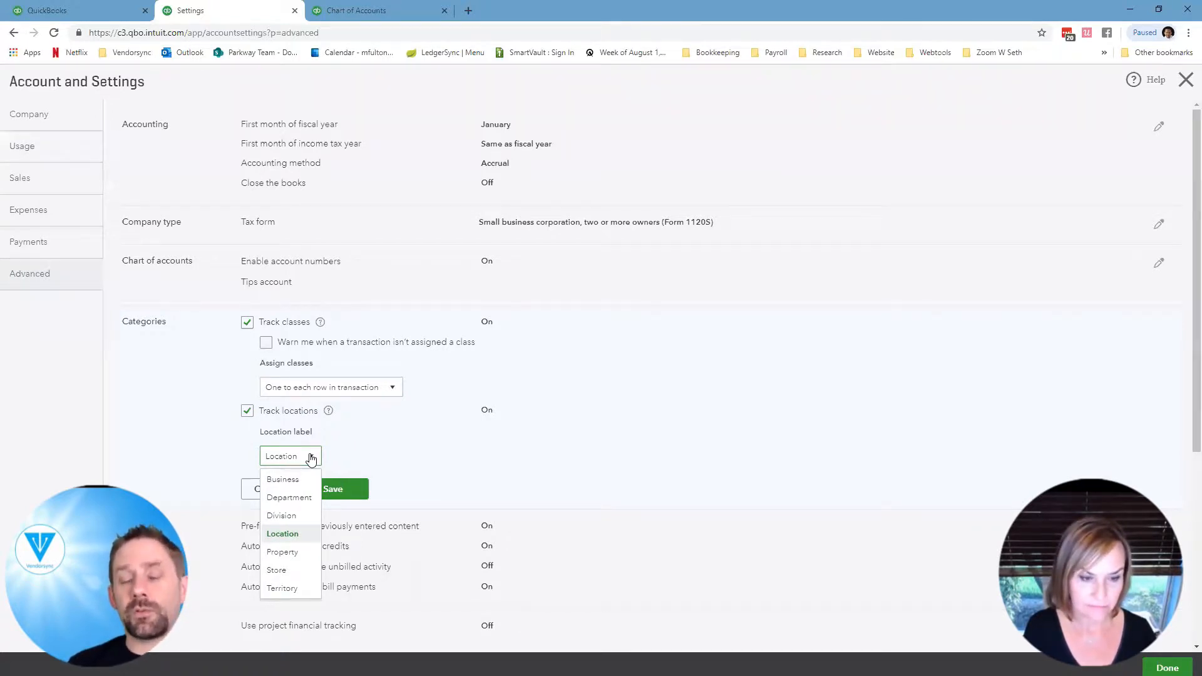
click(311, 457)
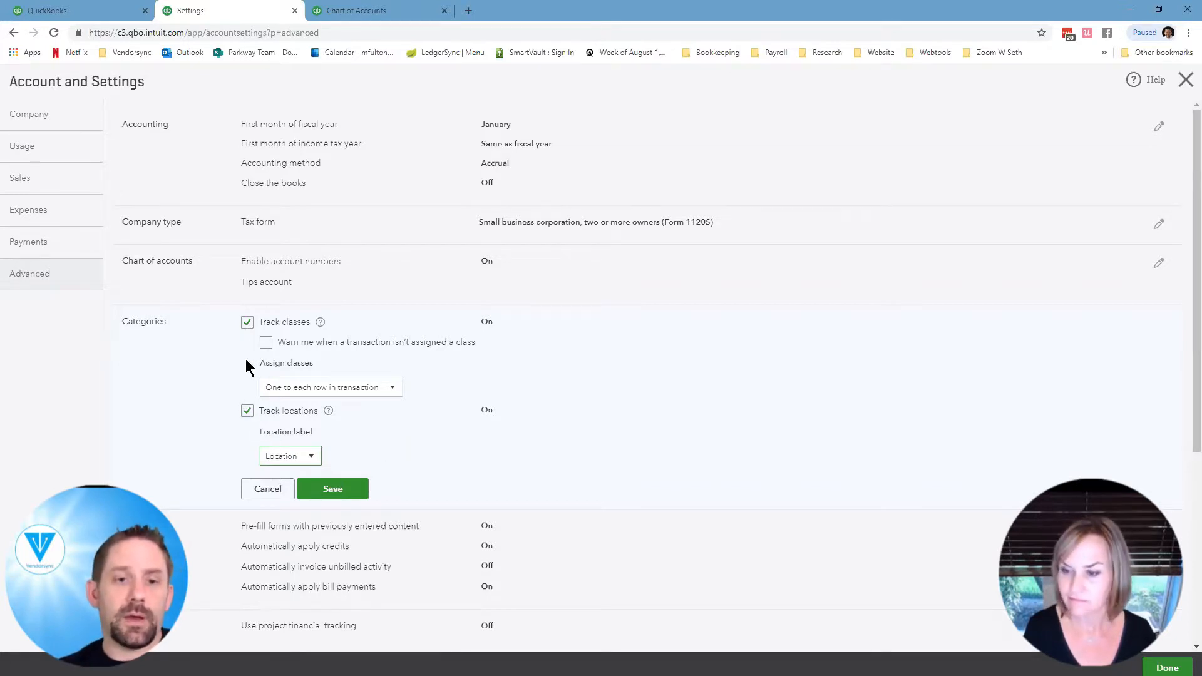
click(343, 490)
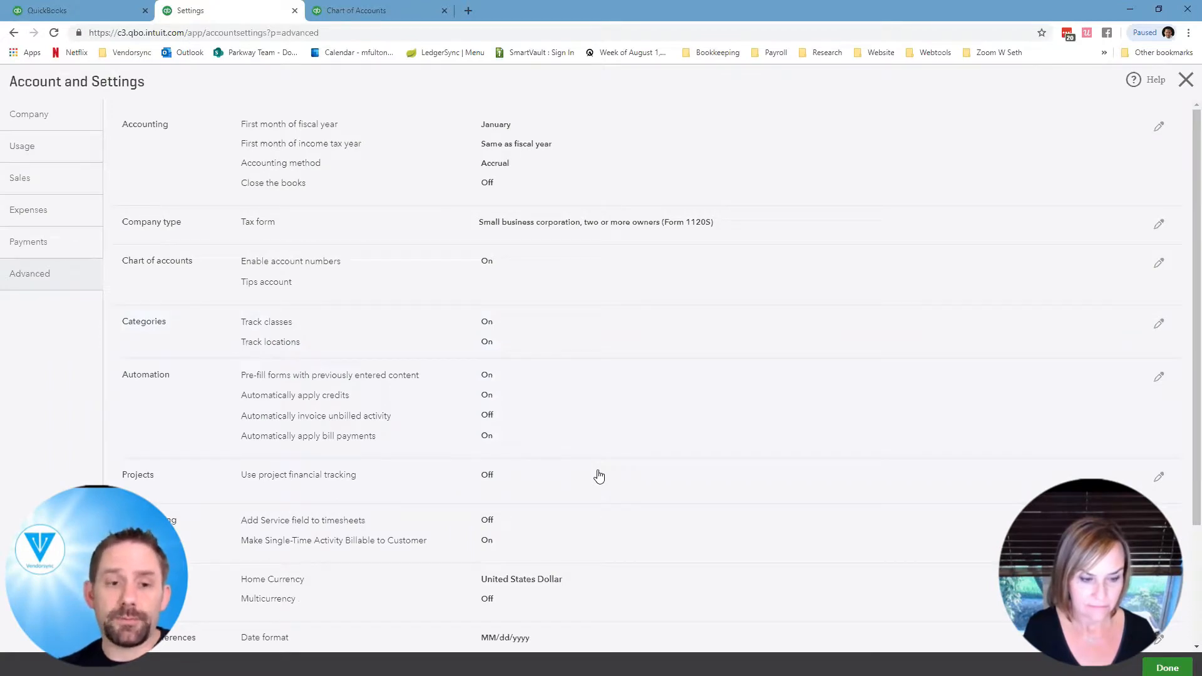
- Turn off form pre-filling, automatic credits and automatic bill payments under Automation, try automatic invoicing of unbilled activity, switch it back off, and save
click(1160, 378)
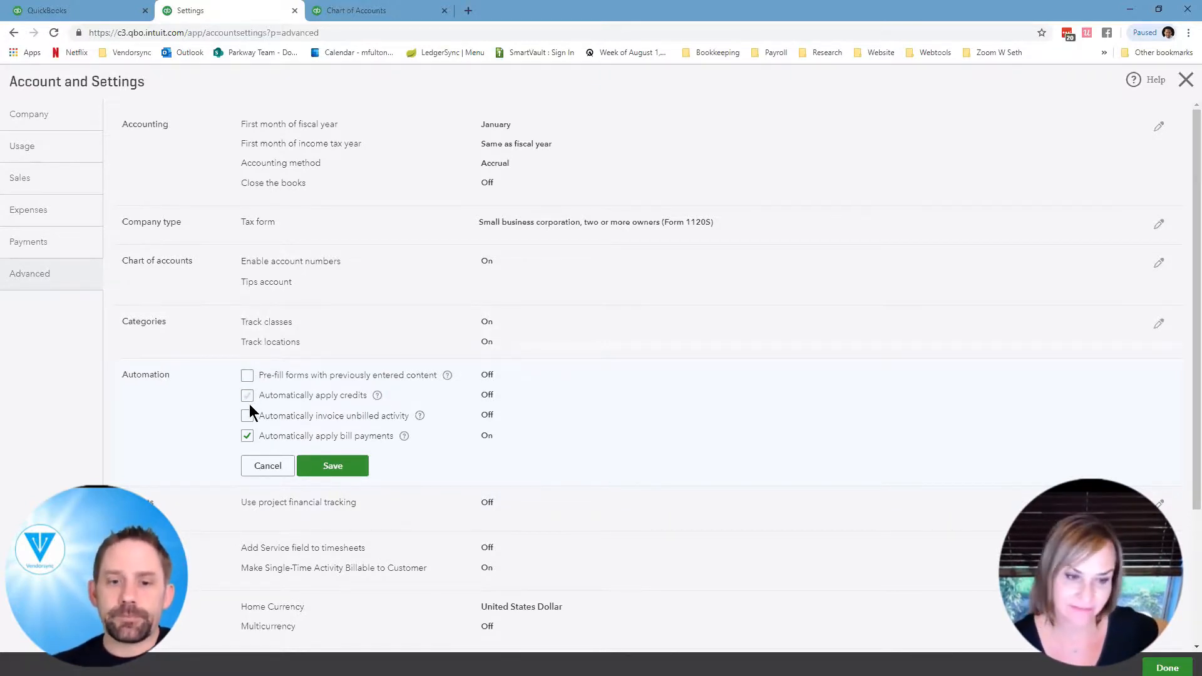
click(247, 433)
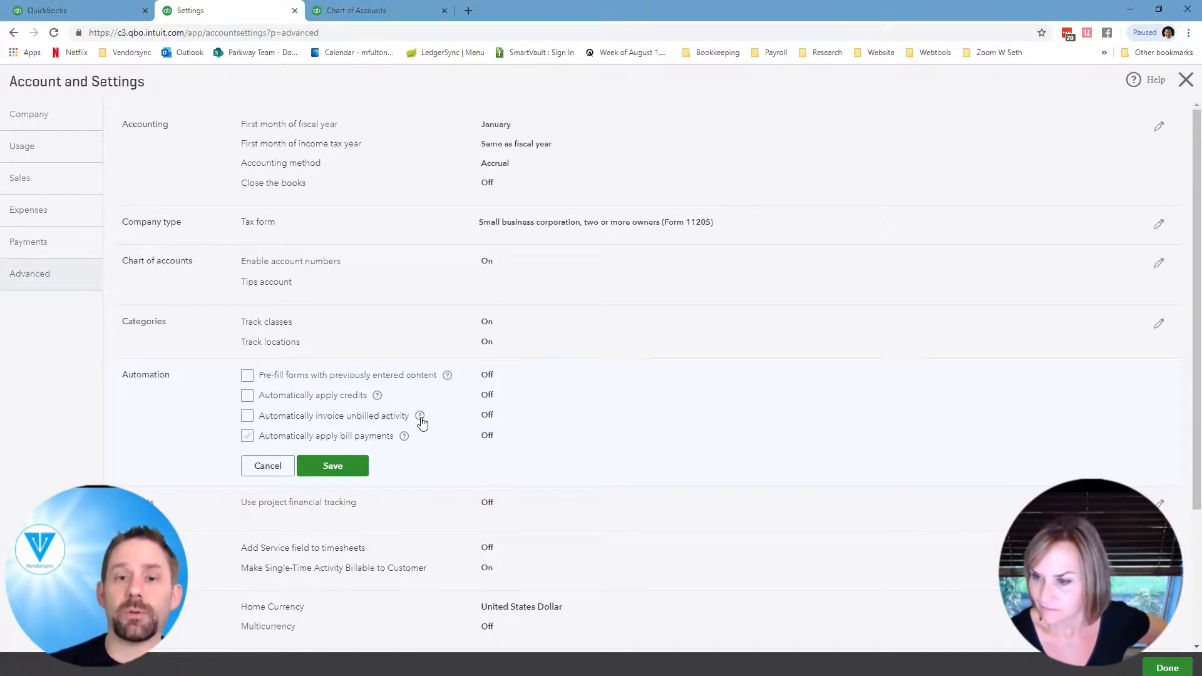
click(248, 416)
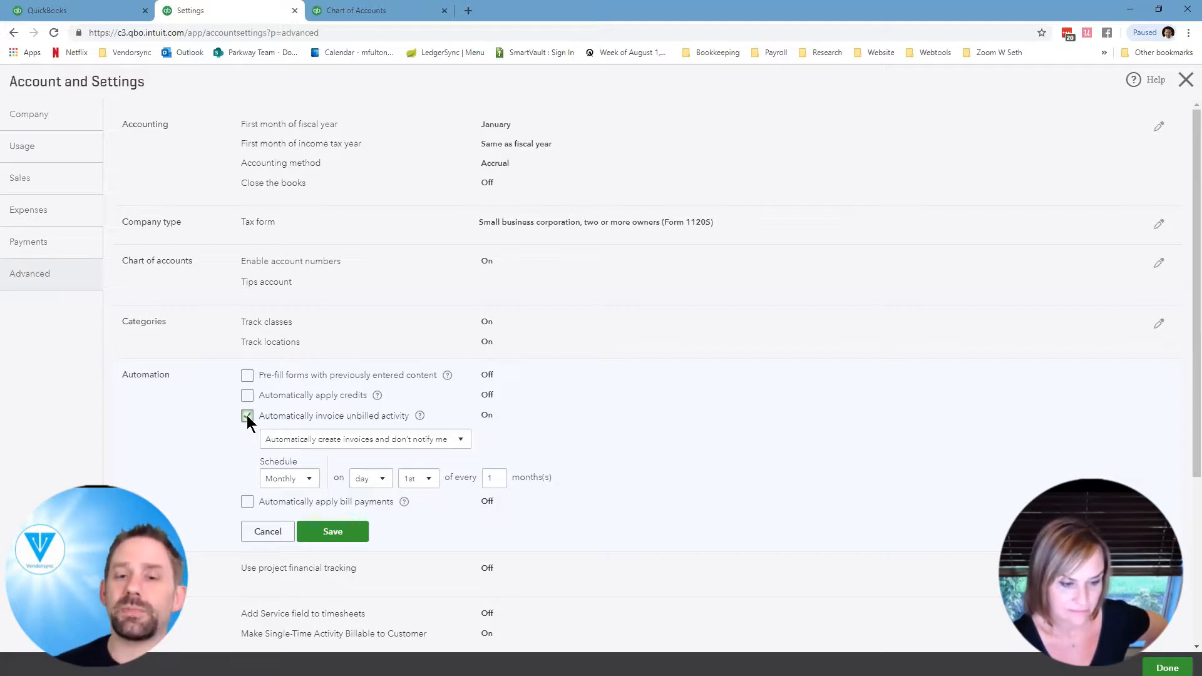
click(246, 415)
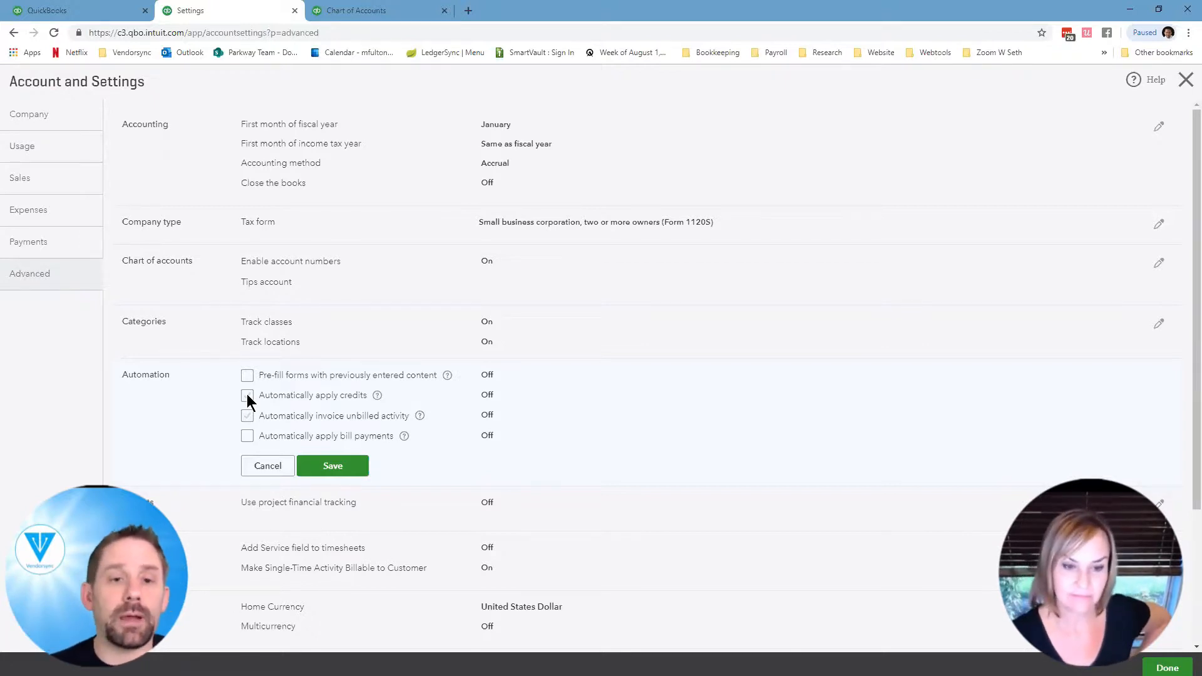
scroll(313, 394, down, 1)
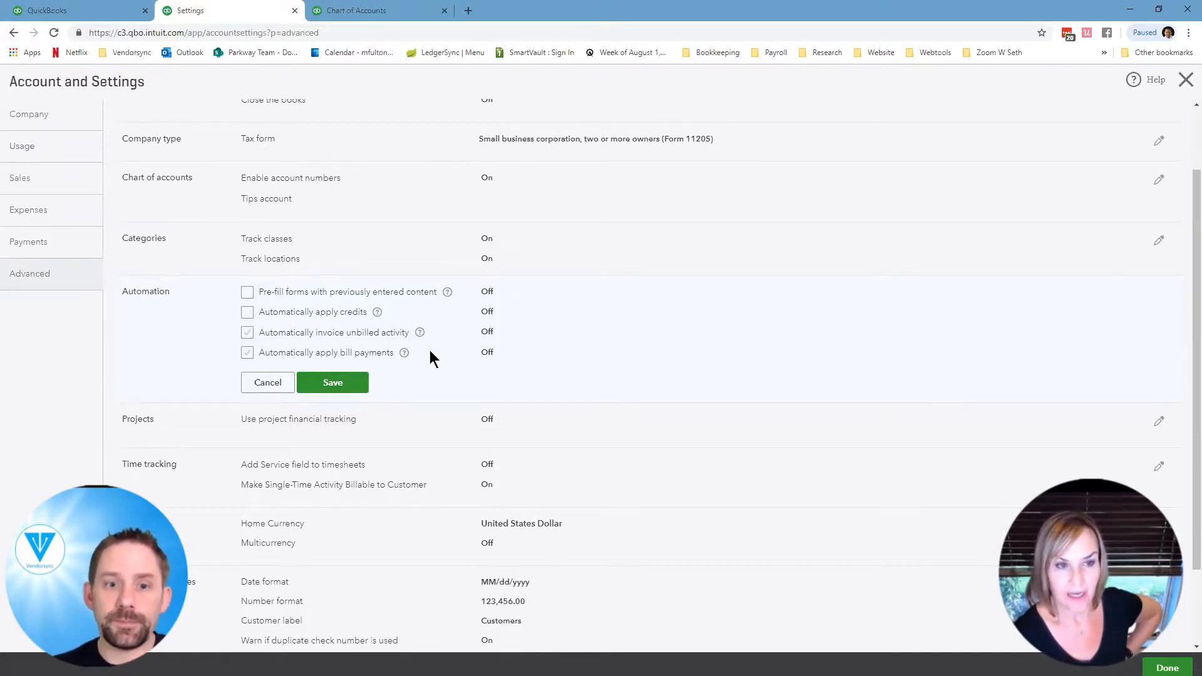
click(348, 388)
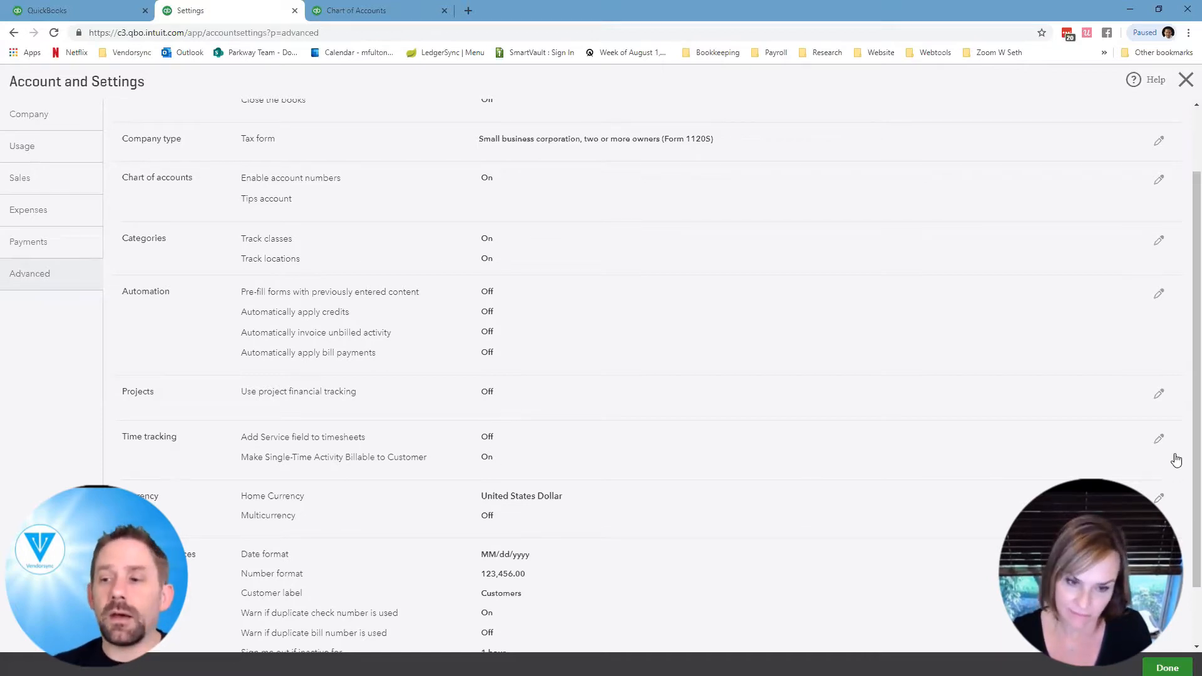
- Check the Time tracking options, leave the billing rate hidden from users entering time, keep Sunday as first day of work week, and save
click(1158, 439)
scroll(707, 426, down, 2)
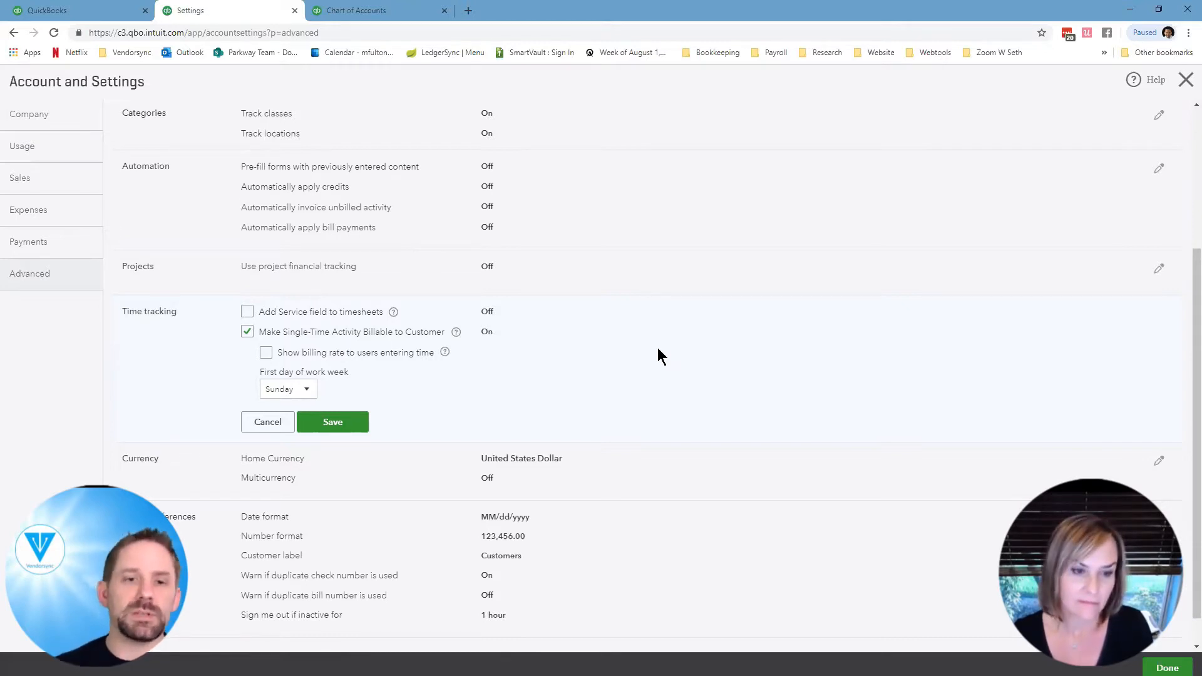
click(266, 354)
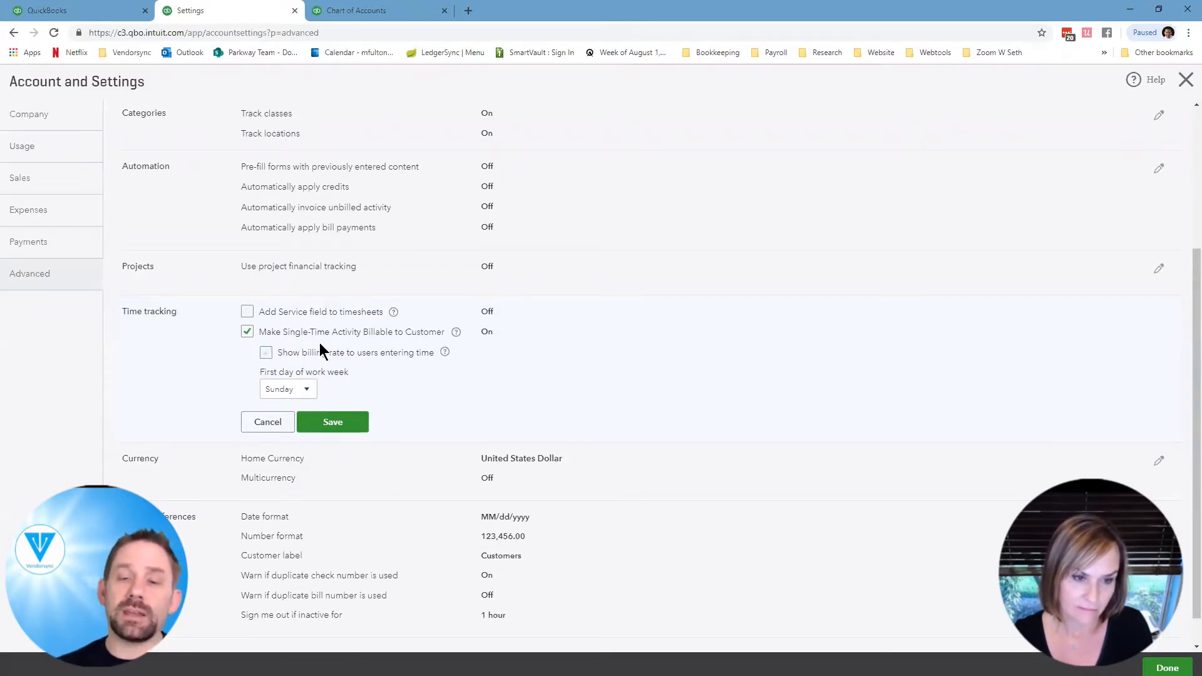
click(312, 391)
click(312, 391)
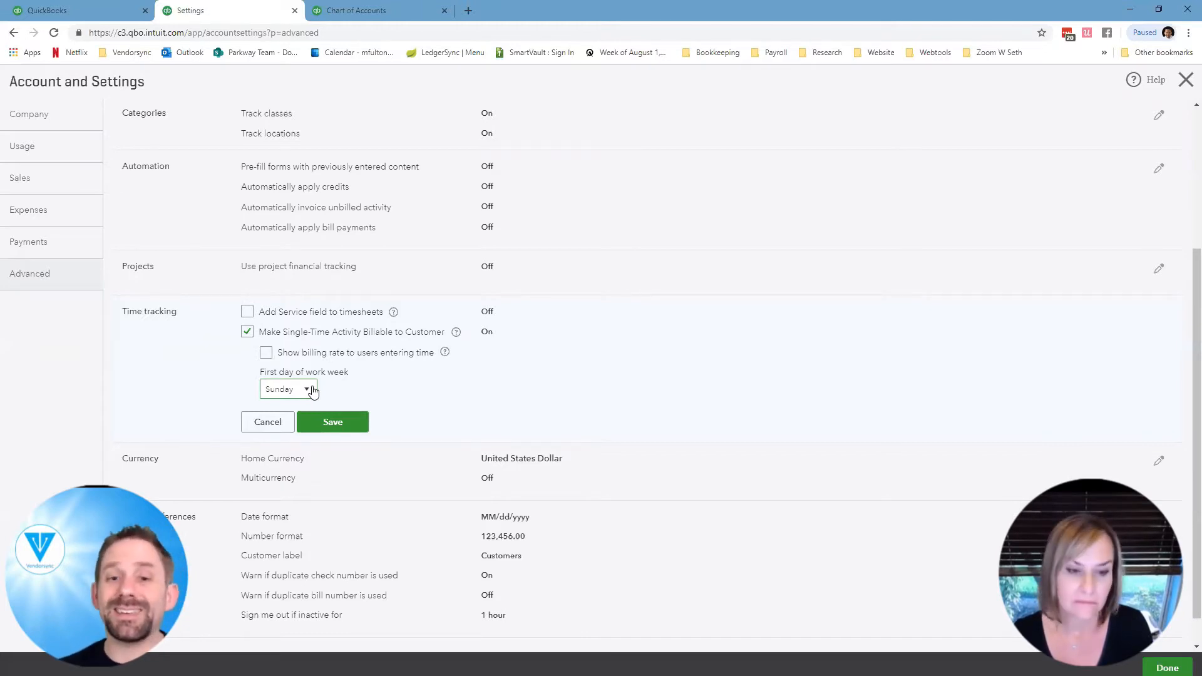
click(340, 423)
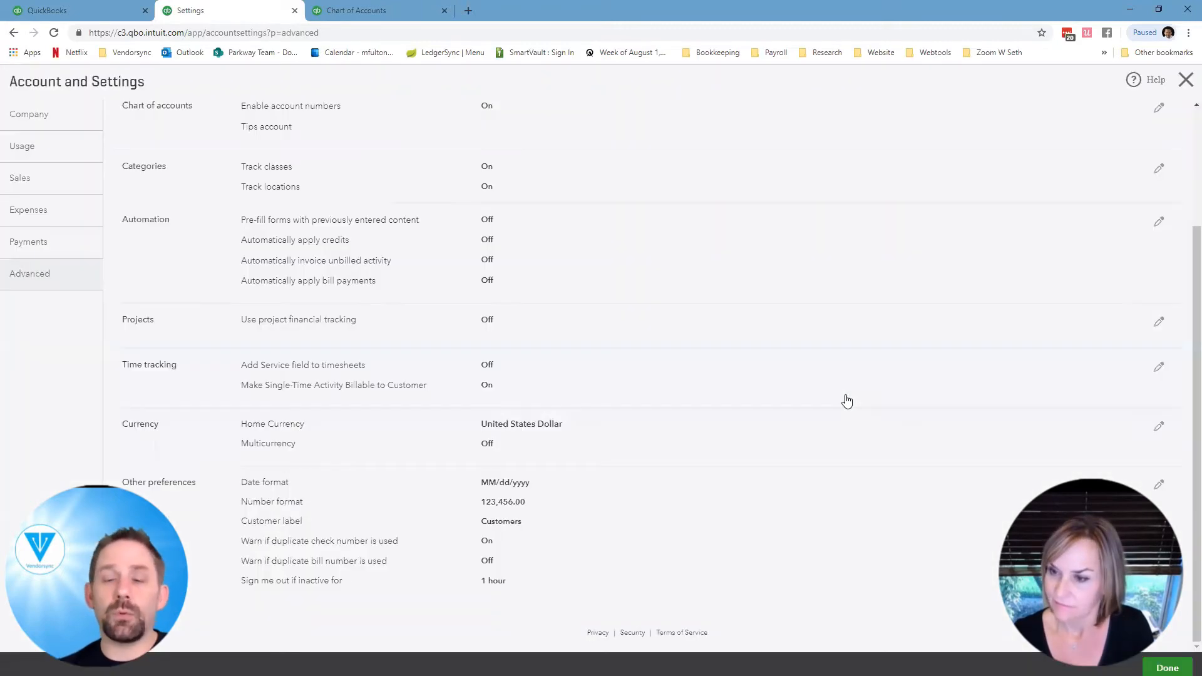
- Open the Currency section to check the home currency and Multicurrency options, and cancel without changing them
click(1159, 430)
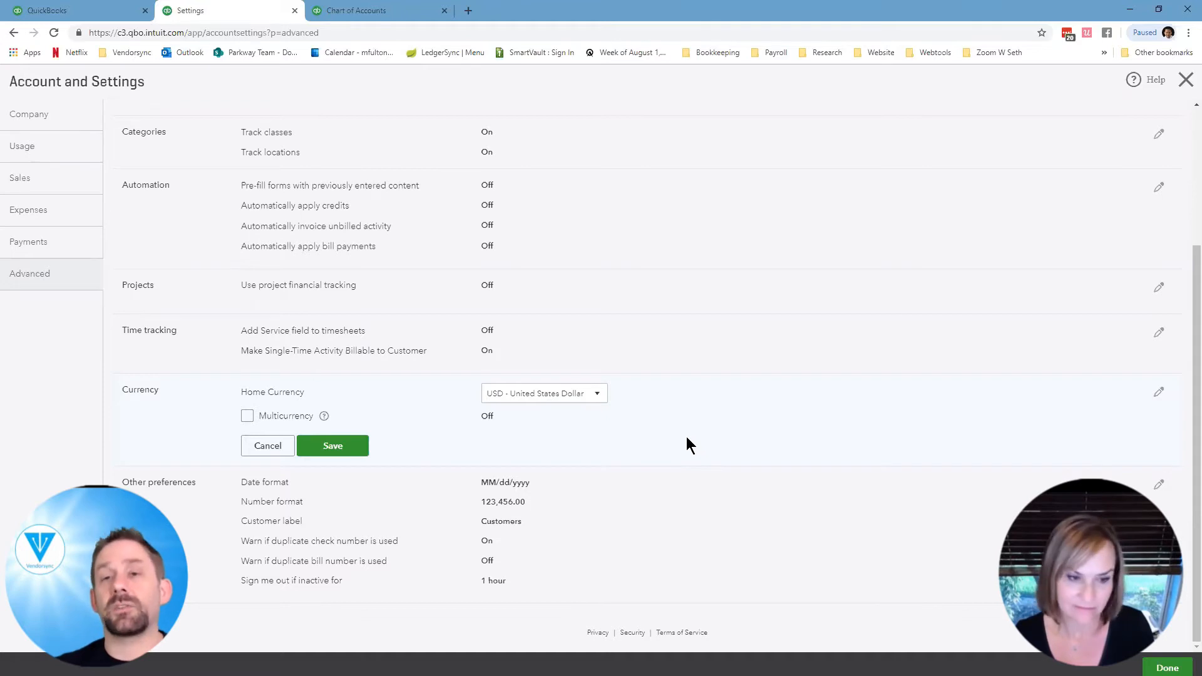
click(260, 448)
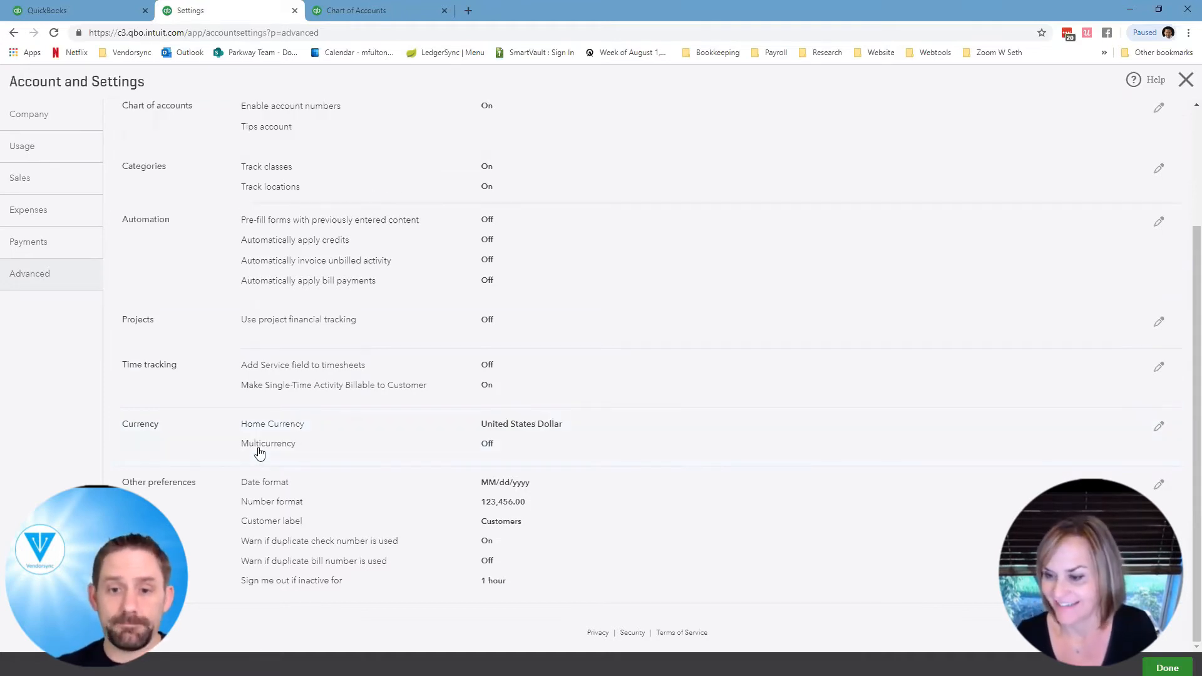
- Try dd/MM/yyyy as the date format in Other preferences and set it back to MM/dd/yyyy
click(1158, 486)
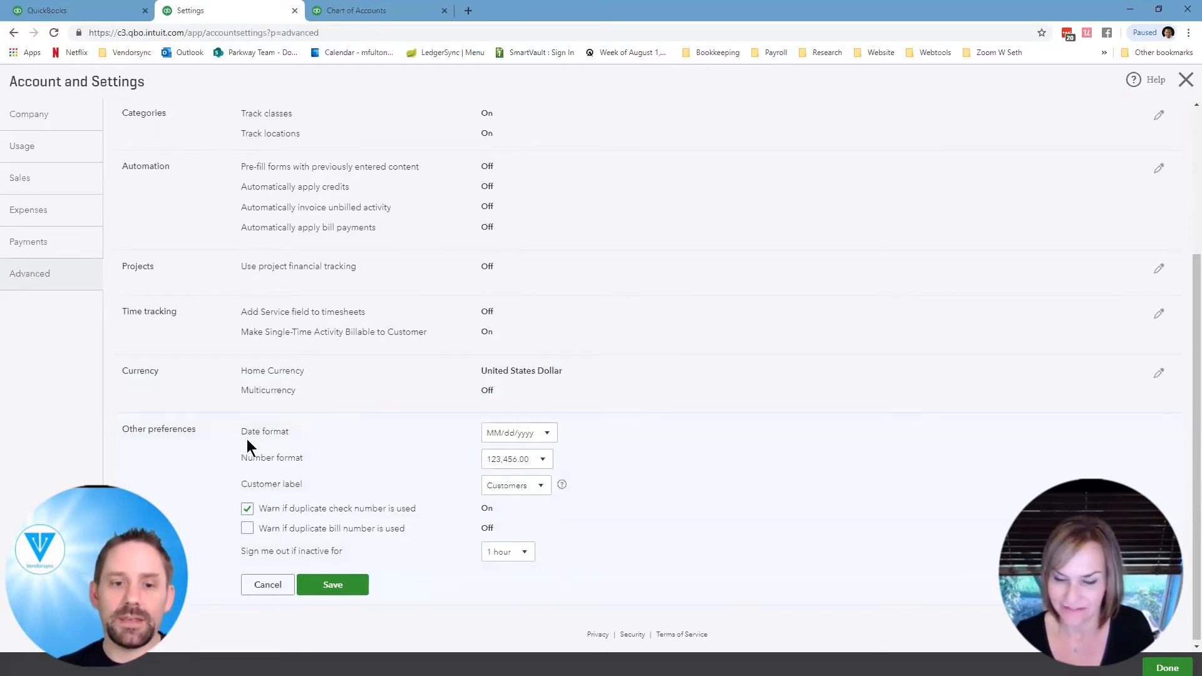
click(545, 437)
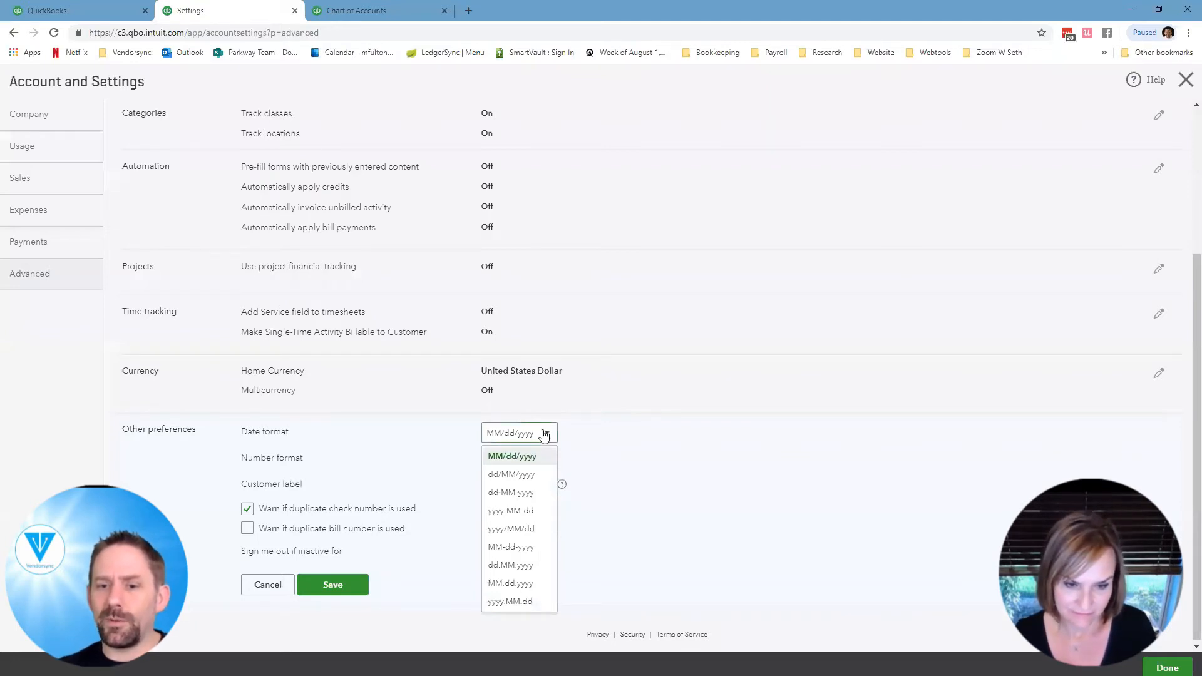
click(523, 474)
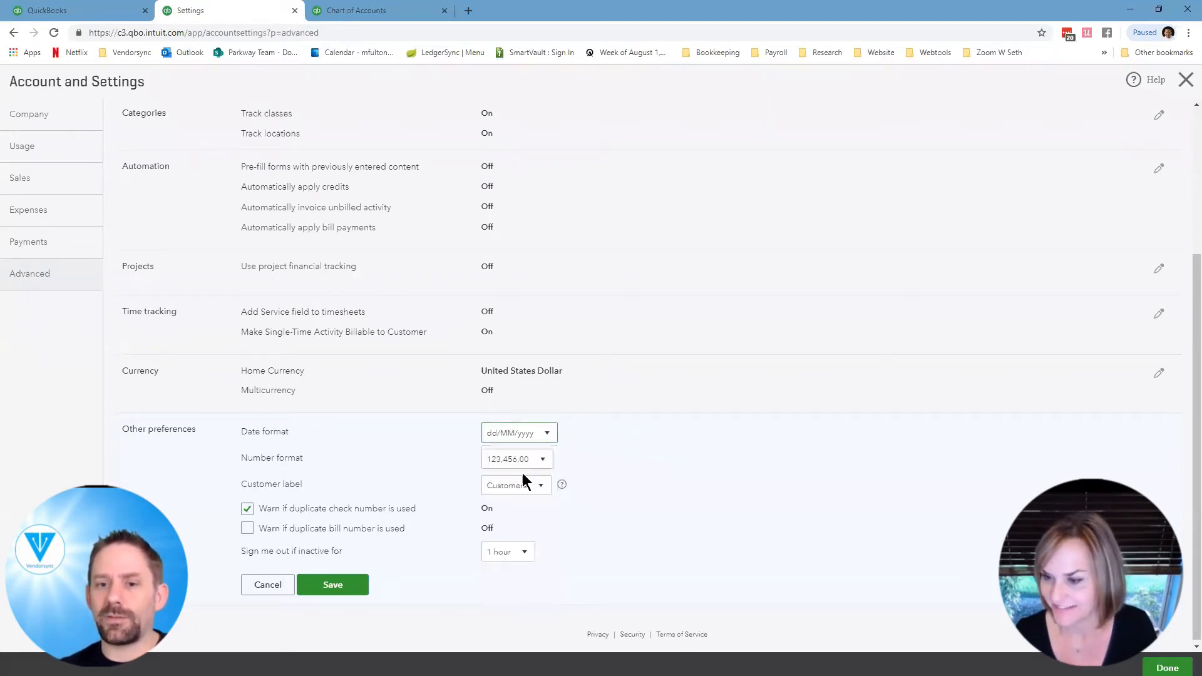
click(548, 435)
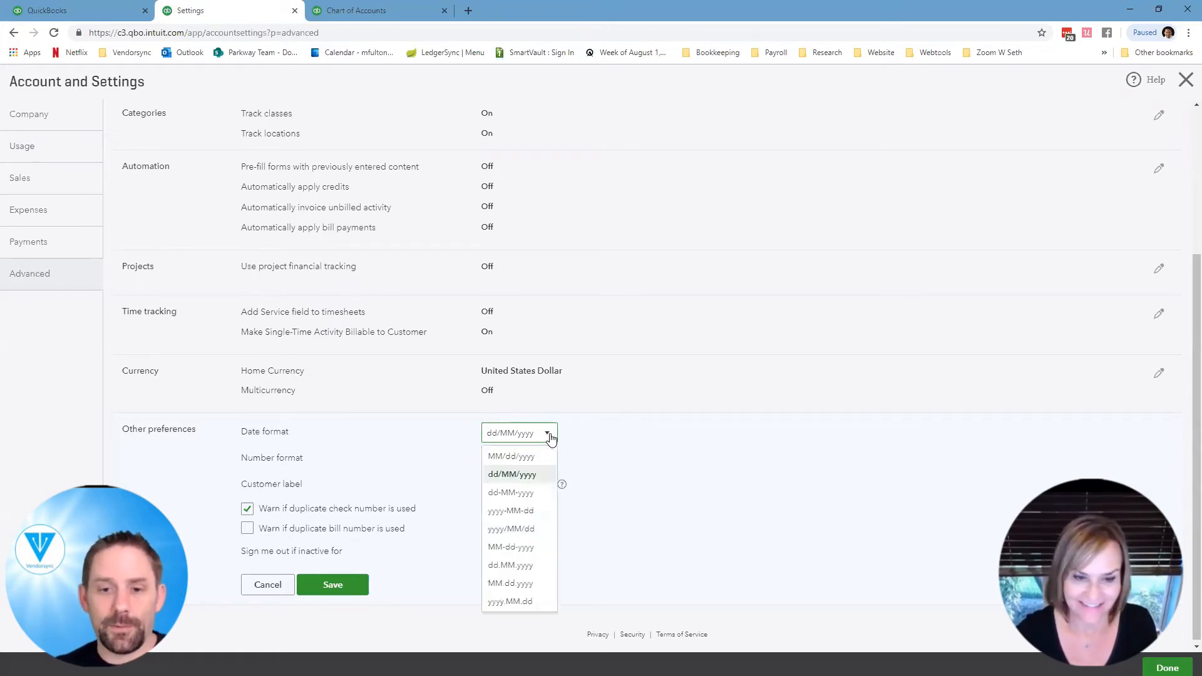
click(539, 455)
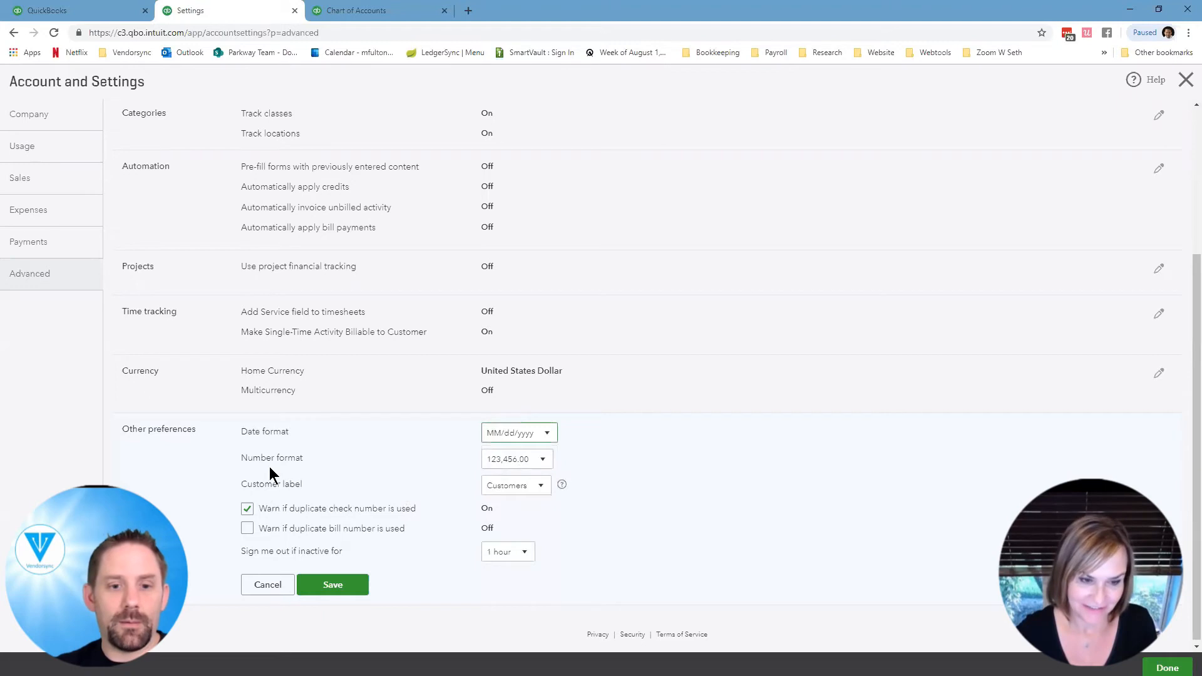
- Look through the customer label choices in Other preferences and keep Customers
click(542, 486)
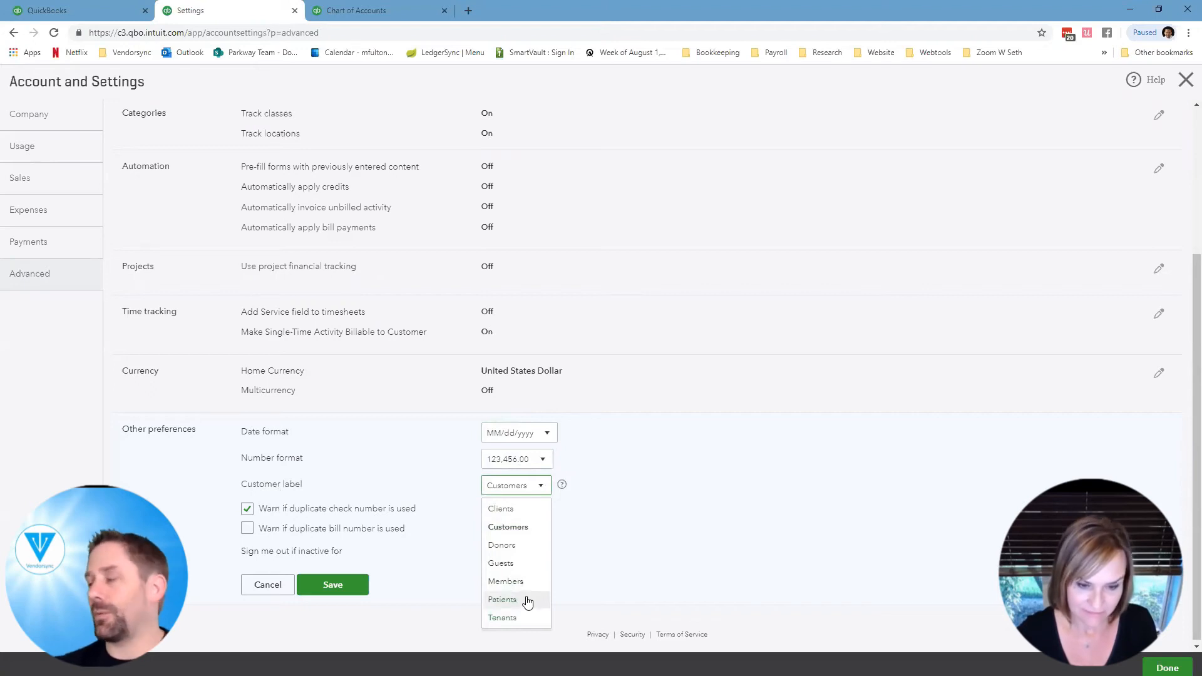
click(523, 529)
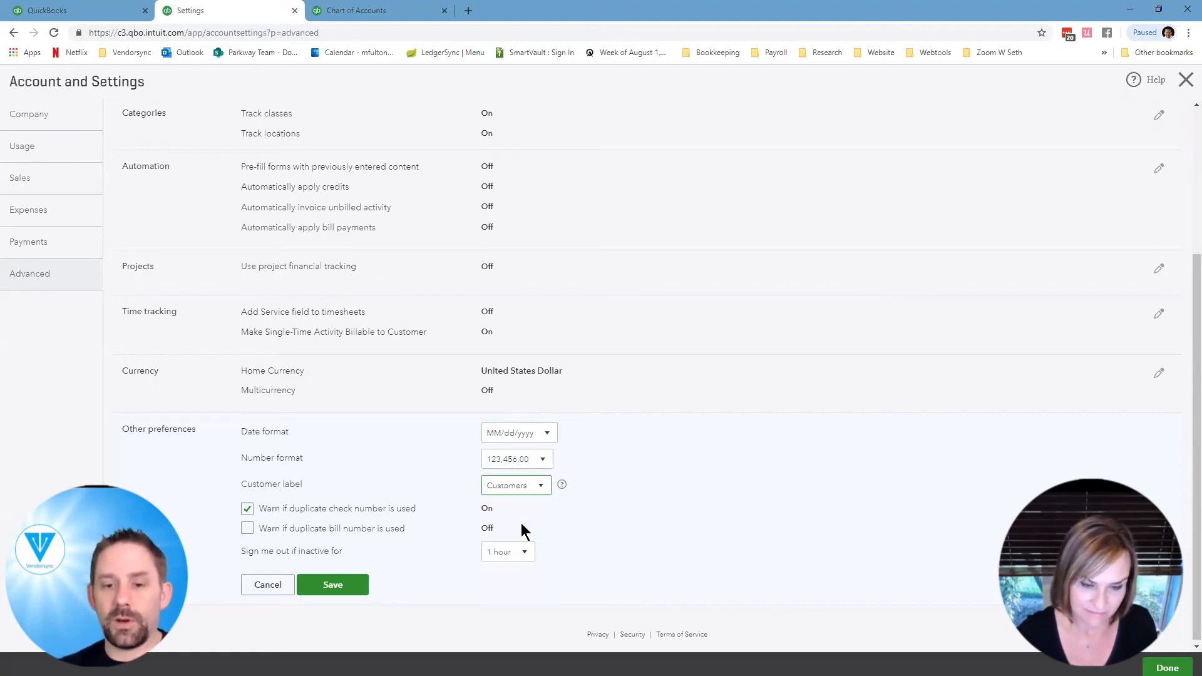
click(614, 501)
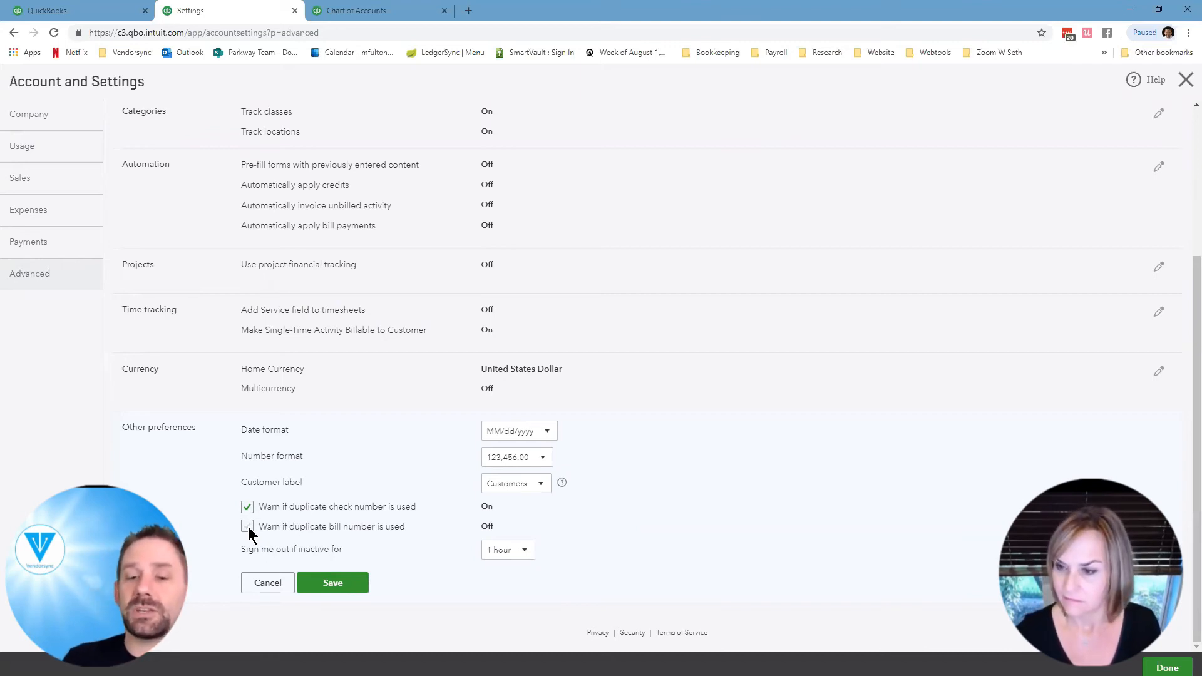
- Turn on the duplicate bill number warning, set the inactivity sign-out to 3 hours, and save Other preferences
click(248, 528)
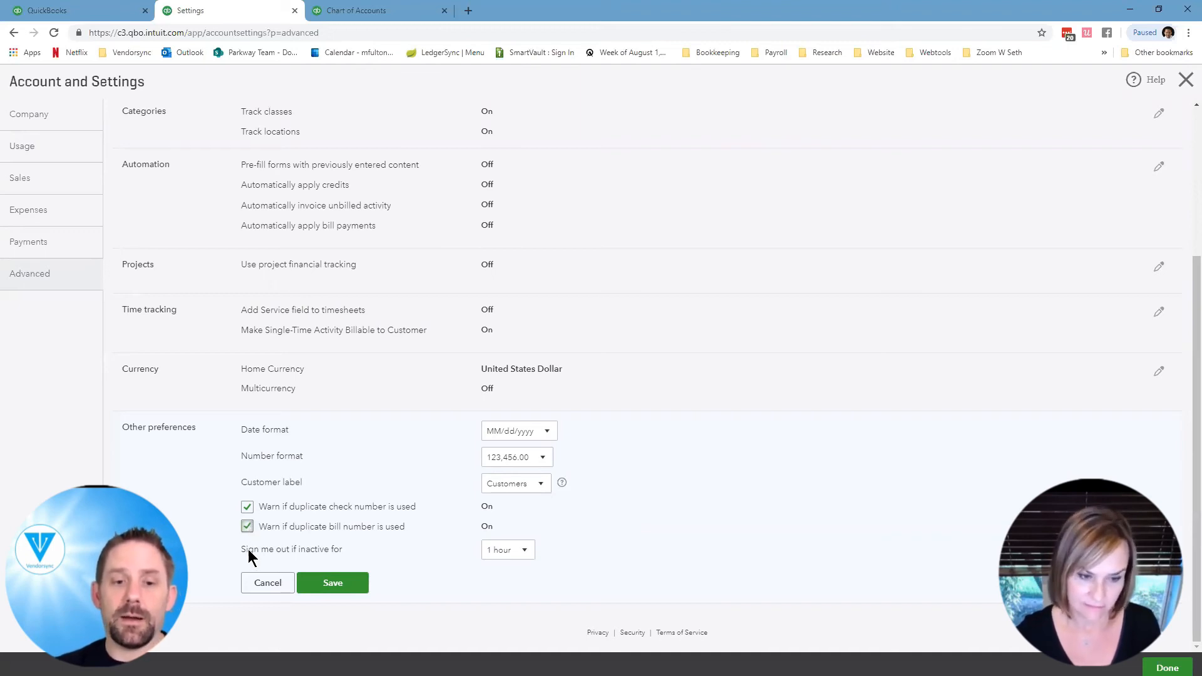
click(526, 551)
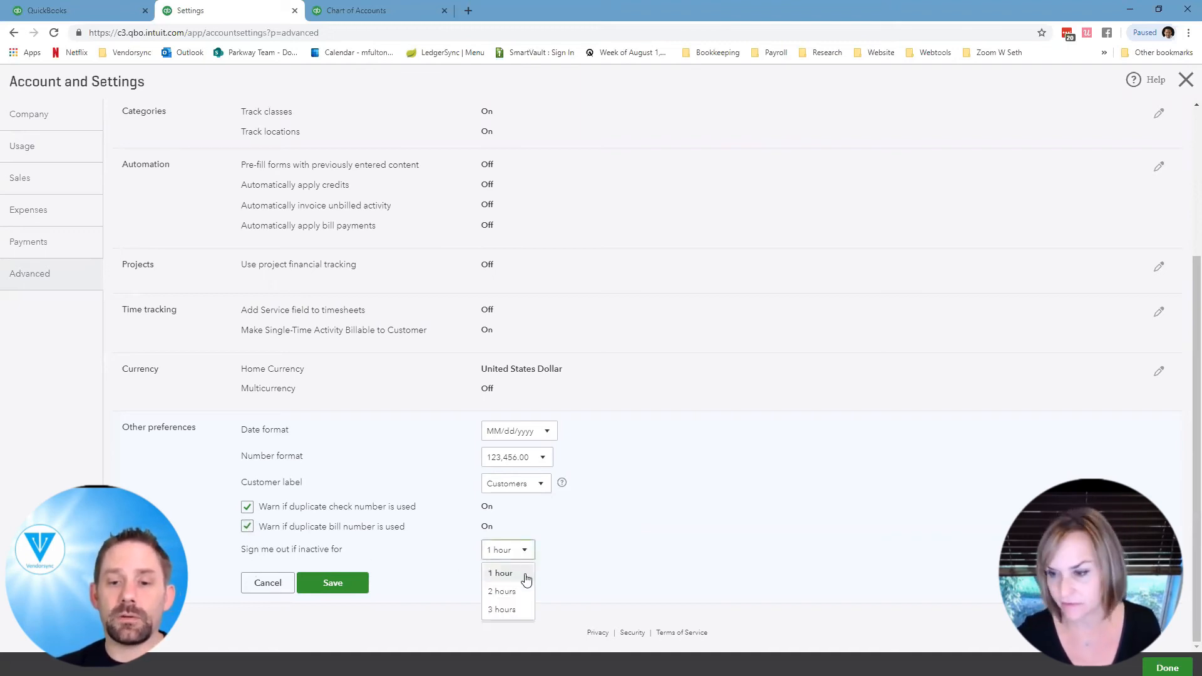
click(502, 609)
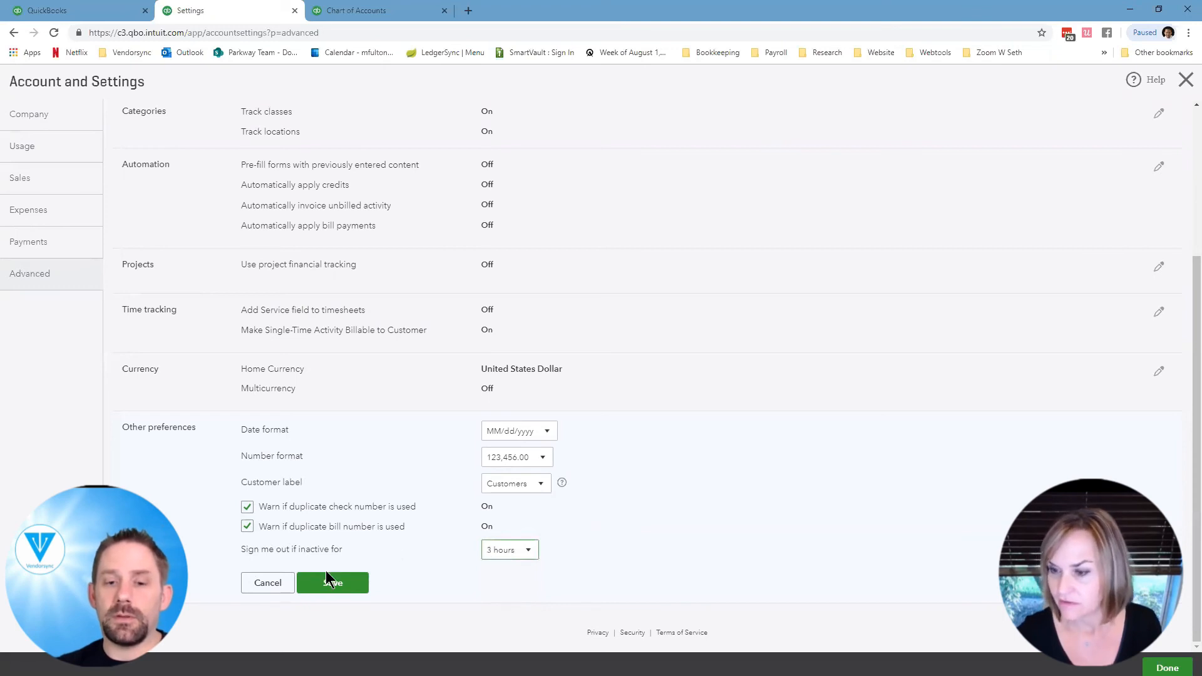
click(333, 584)
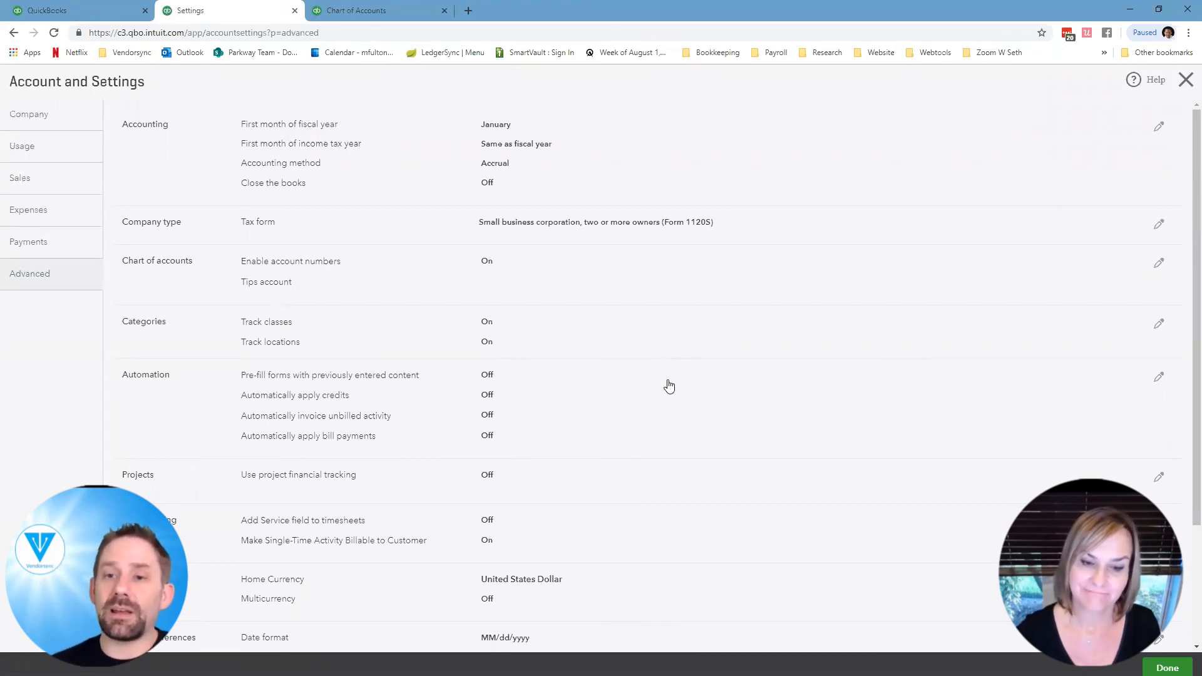
scroll(669, 385, down, 3)
scroll(260, 321, up, 3)
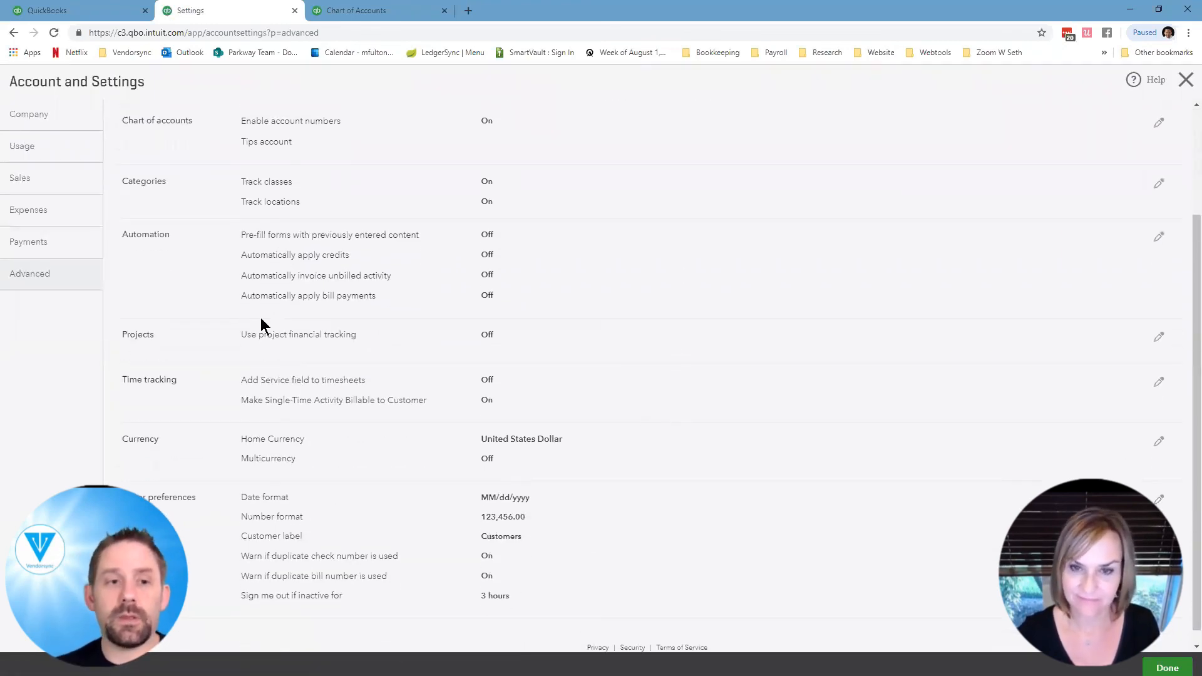